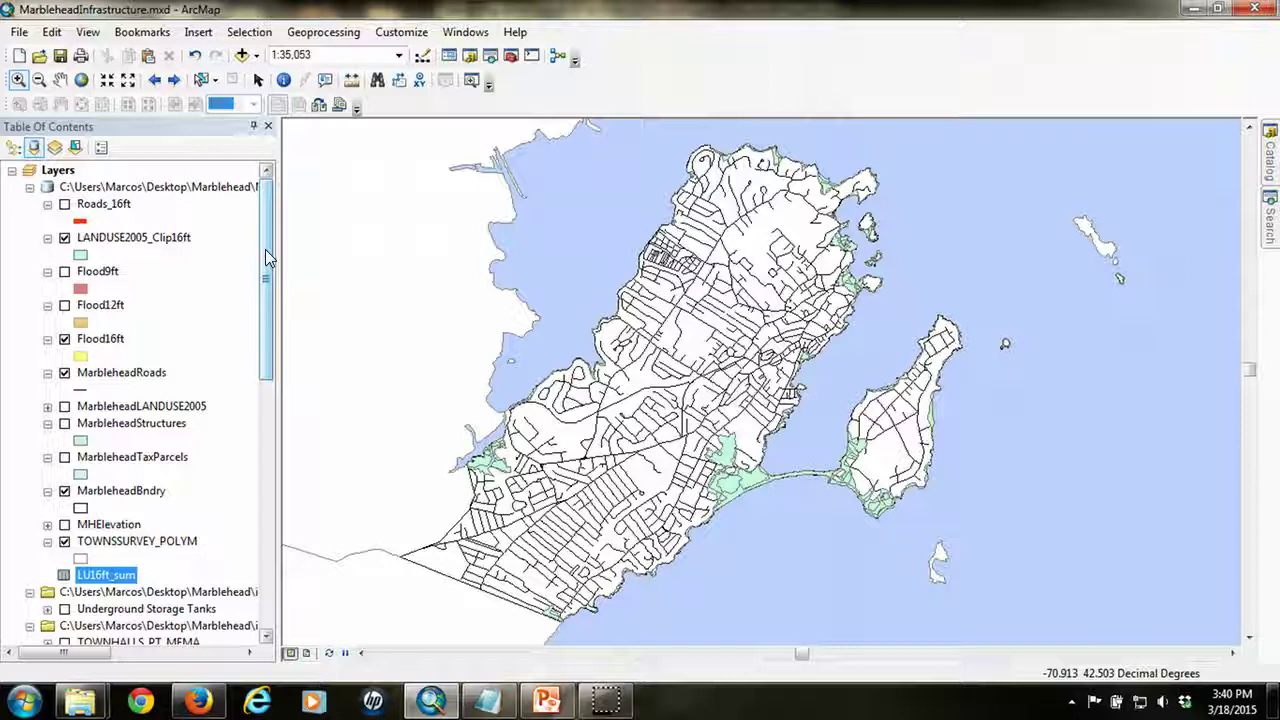
- Turn off the LANDUSE2005_Clip16ft layer to reveal the yellow Flood16ft coastline zone
{"action": "left_click", "coordinate": [64, 238]}
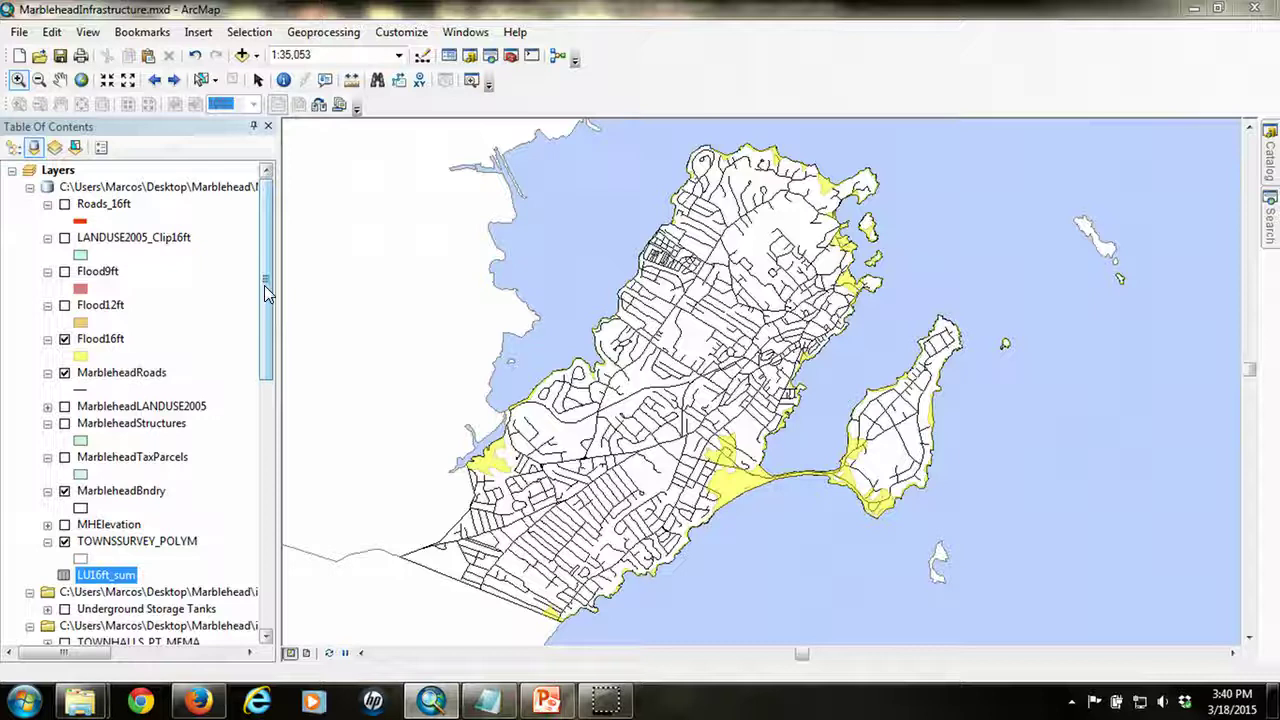
- Turn on MarbleheadStructures and zoom in on buildings inside the yellow Flood16ft zone
{"action": "double_click", "coordinate": [81, 442]}
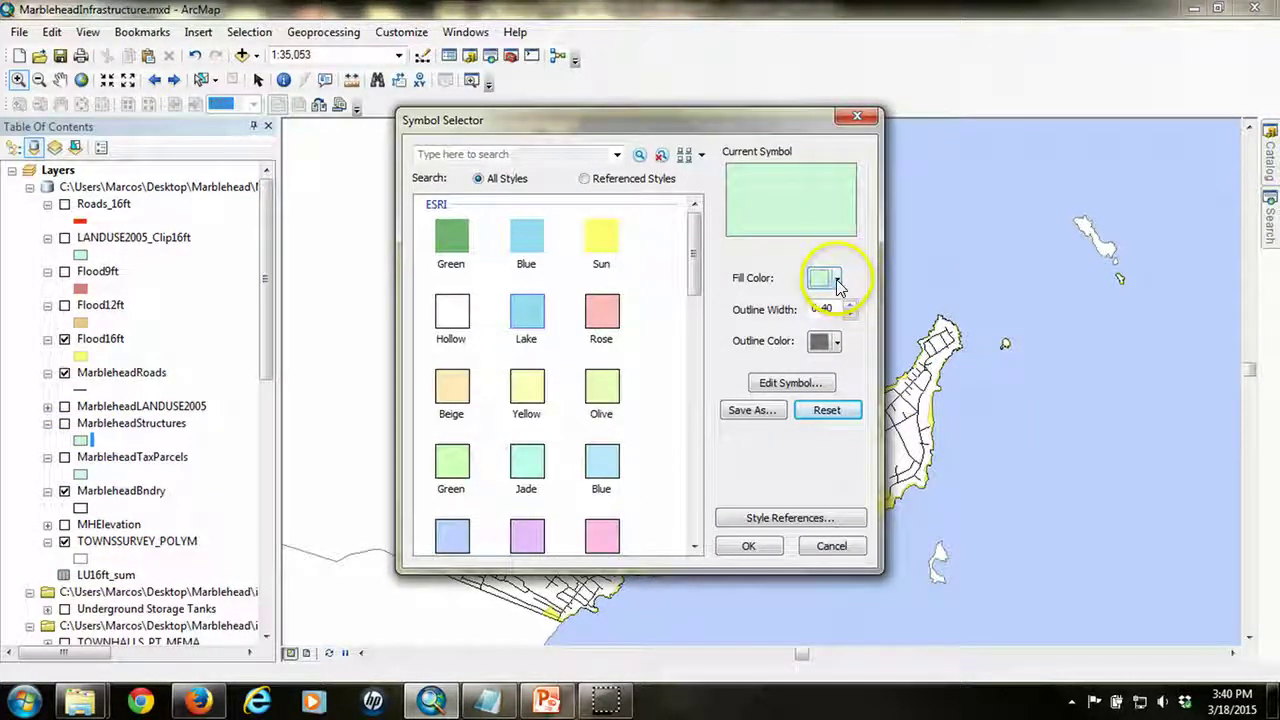
{"action": "left_click", "coordinate": [857, 117]}
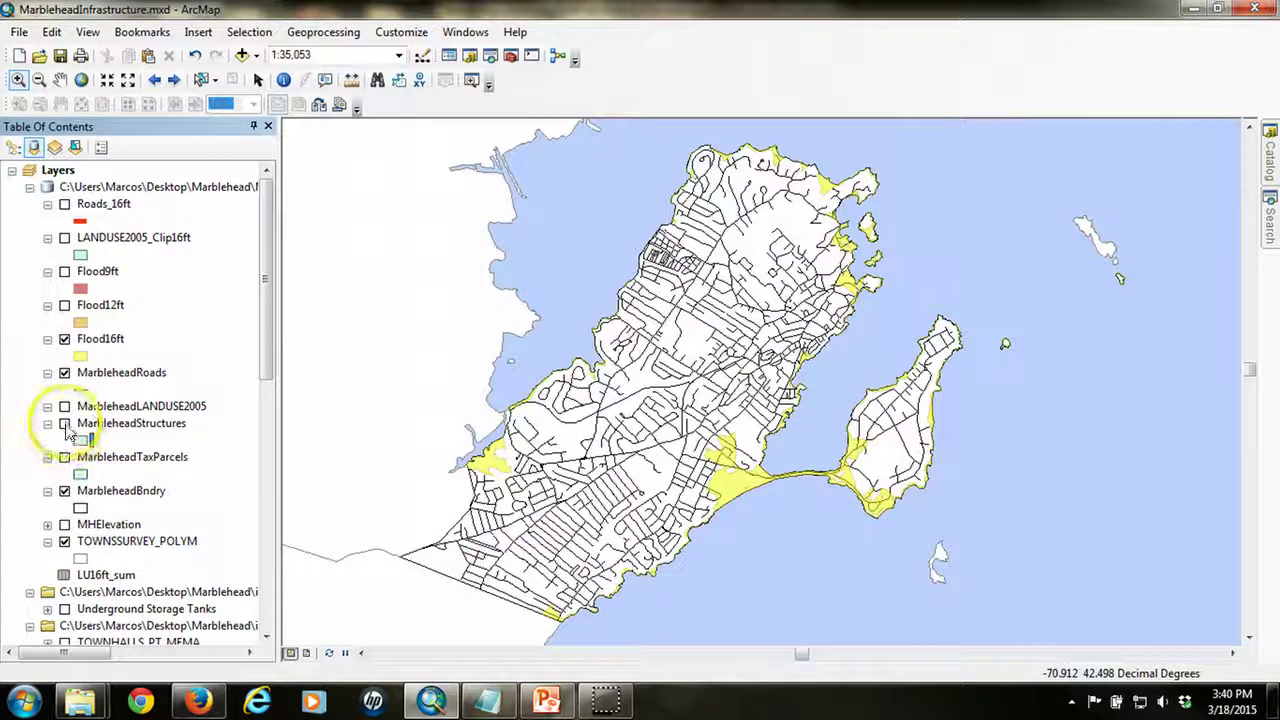
{"action": "left_click", "coordinate": [64, 423]}
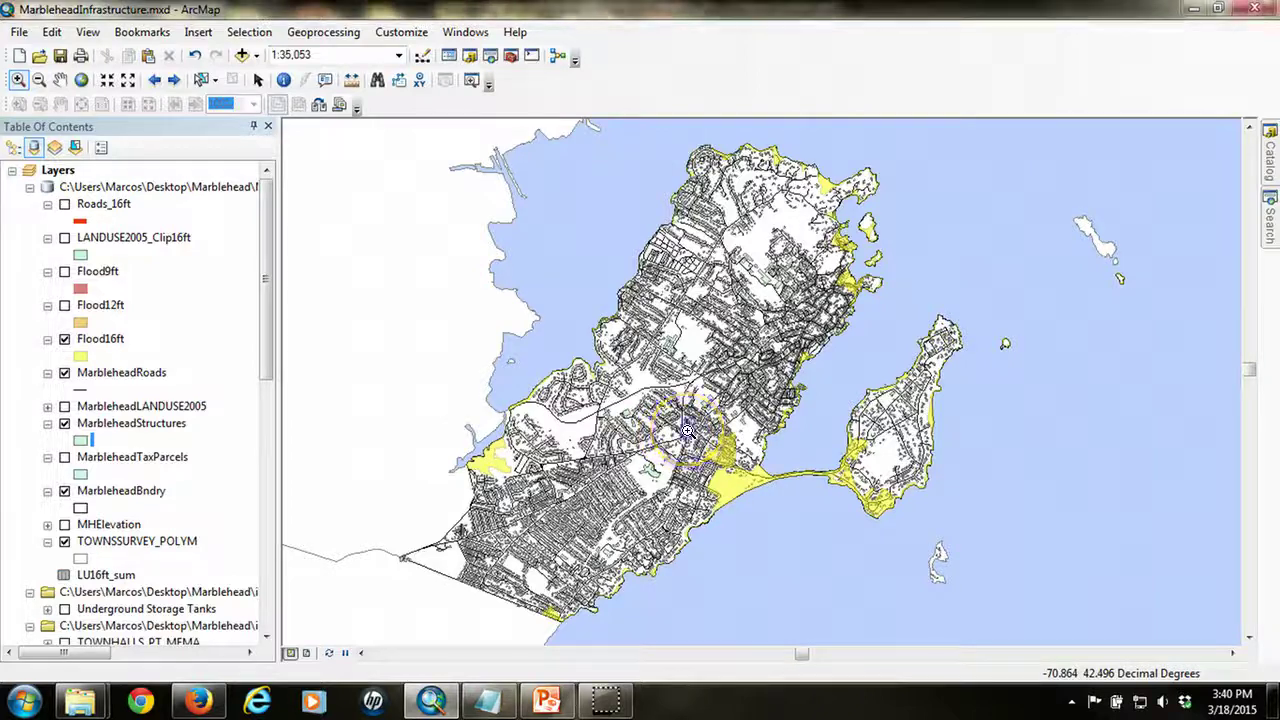
{"action": "left_click", "coordinate": [769, 494]}
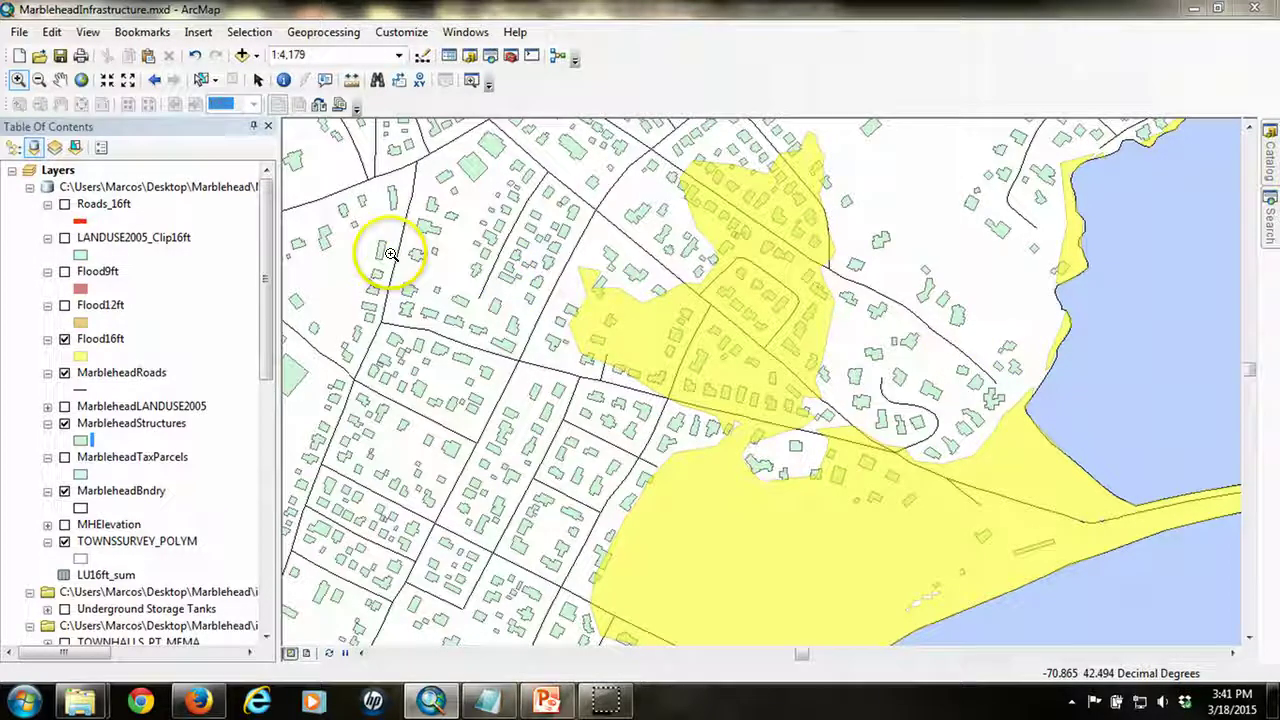
- From the whole-town extent, Select By Location MarbleheadStructures intersecting Flood16ft, yielding 324 buildings
{"action": "left_click", "coordinate": [155, 81]}
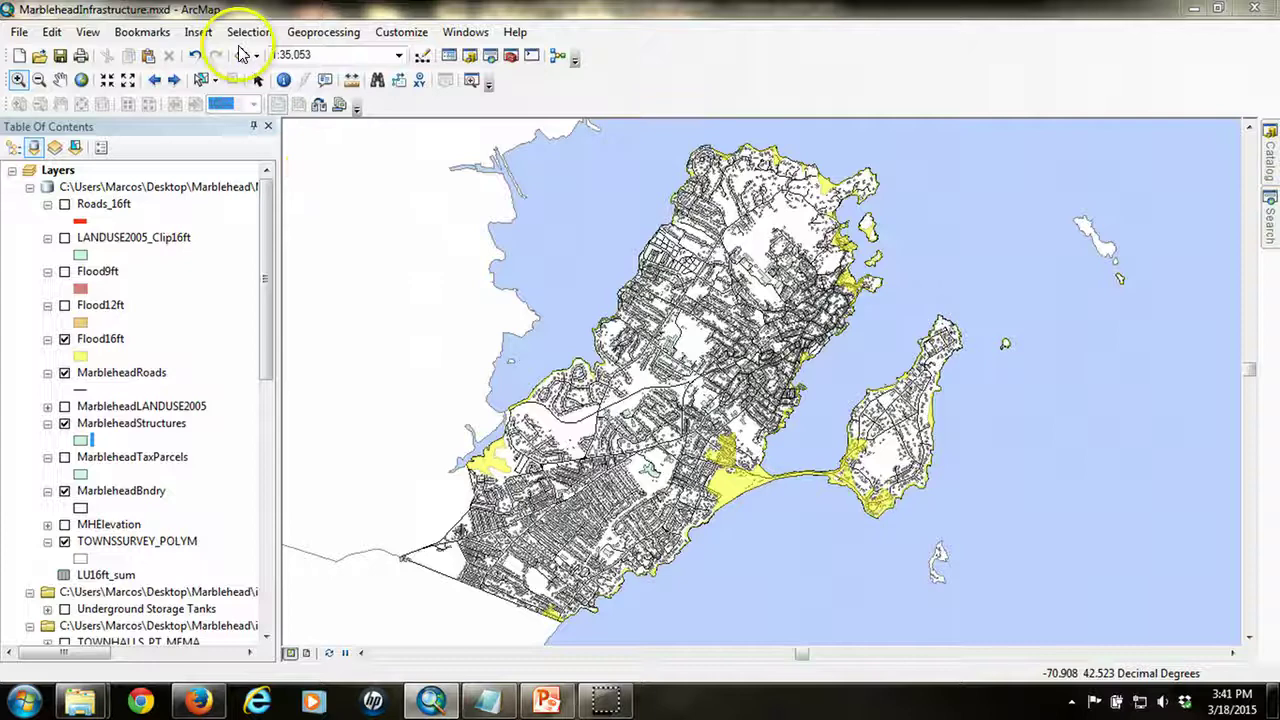
{"action": "left_click", "coordinate": [245, 32]}
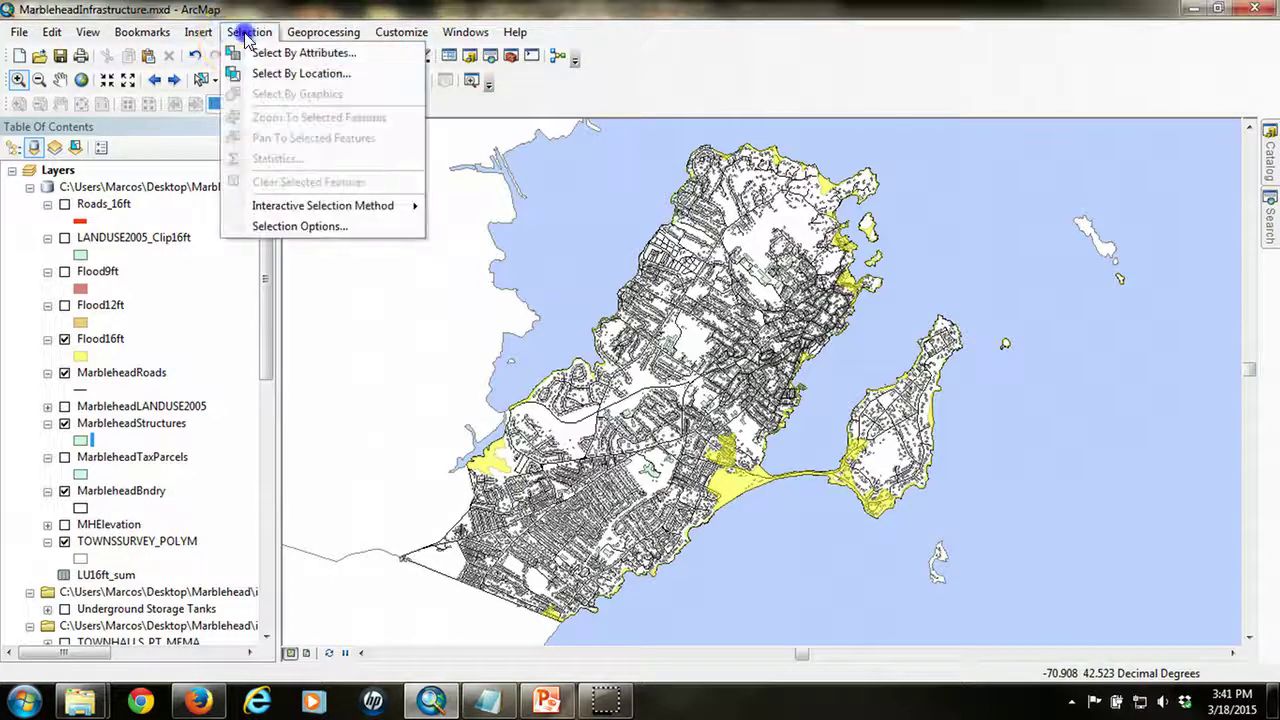
{"action": "left_click", "coordinate": [284, 74]}
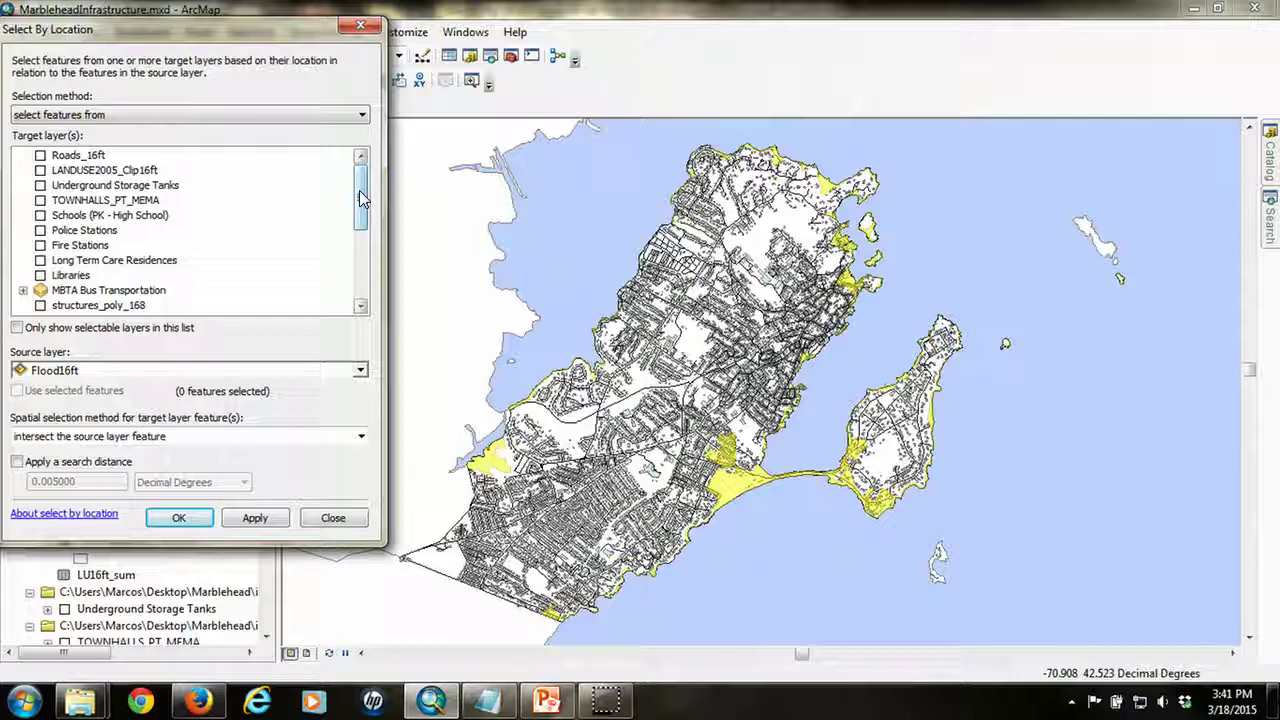
{"action": "left_click_drag", "start_coordinate": [359, 190], "coordinate": [364, 256]}
{"action": "left_click", "coordinate": [40, 230]}
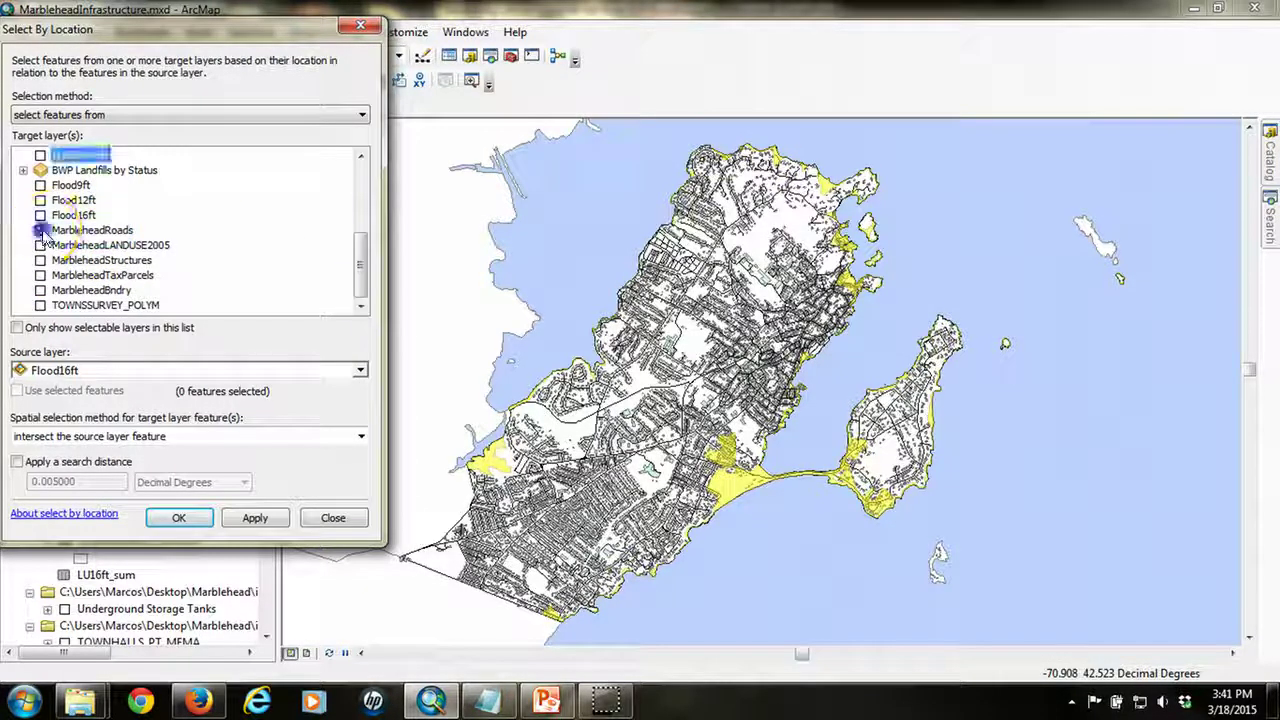
{"action": "left_click", "coordinate": [40, 260]}
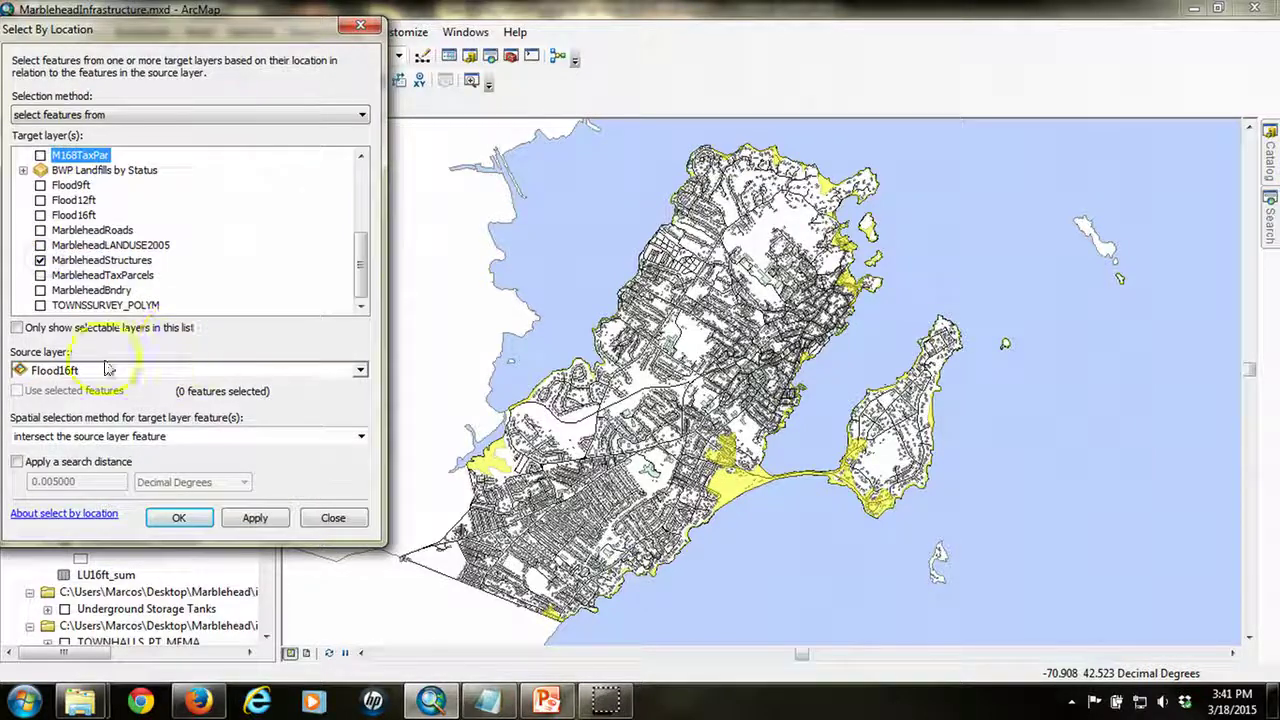
{"action": "left_click", "coordinate": [32, 372]}
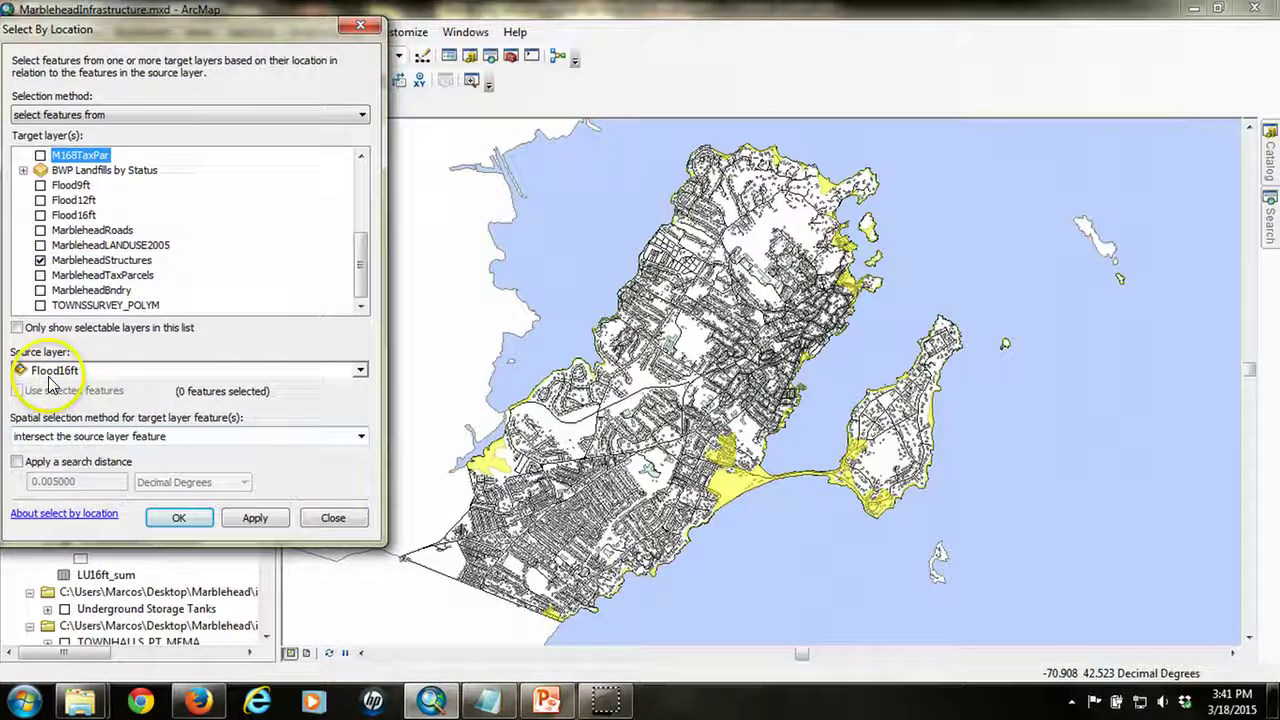
{"action": "left_click", "coordinate": [176, 520]}
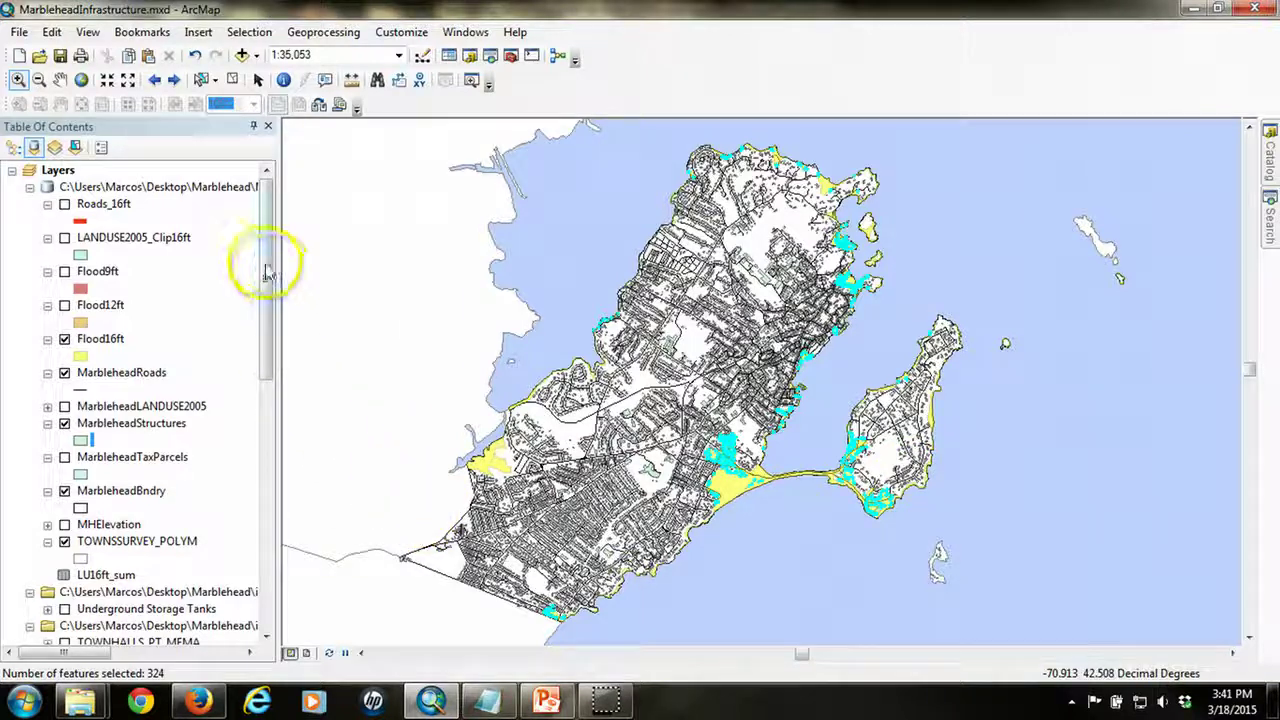
- Export the selected MarbleheadStructures features as structures16ft into Marblehead.mdb
{"action": "left_click_drag", "start_coordinate": [266, 264], "coordinate": [275, 305]}
{"action": "left_click", "coordinate": [130, 322]}
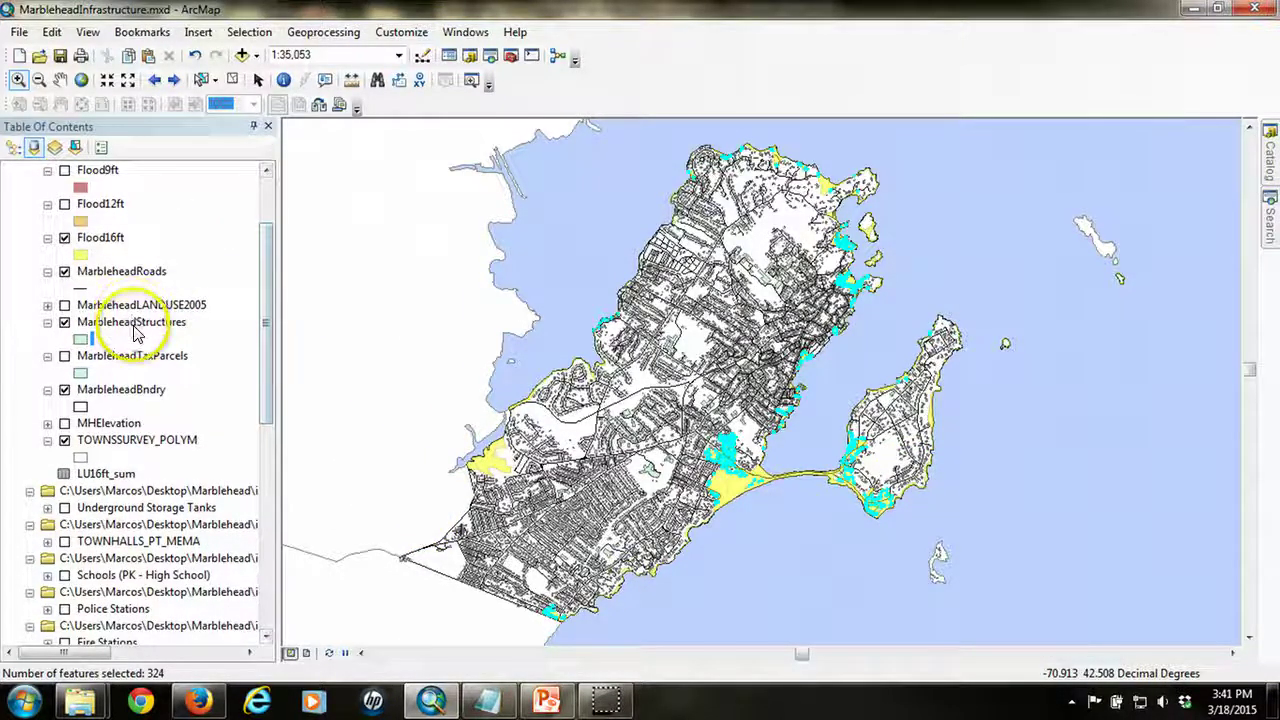
{"action": "right_click", "coordinate": [140, 331]}
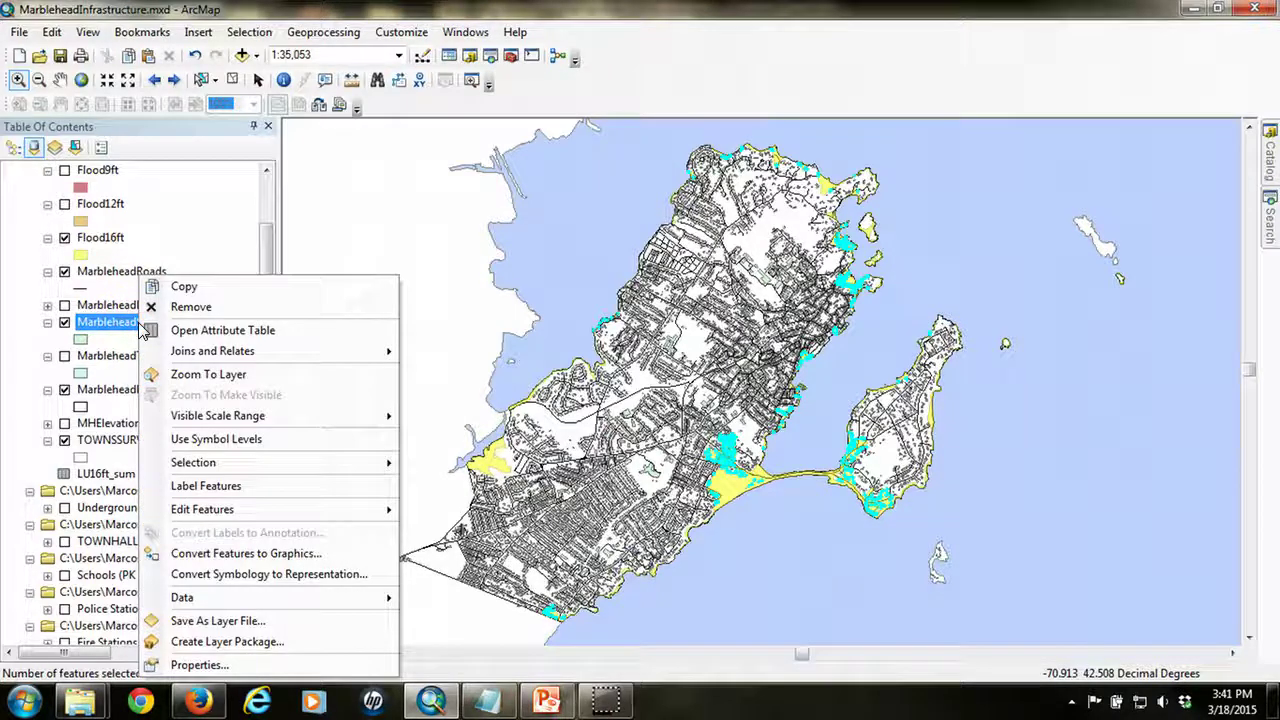
{"action": "mouse_move", "coordinate": [349, 597]}
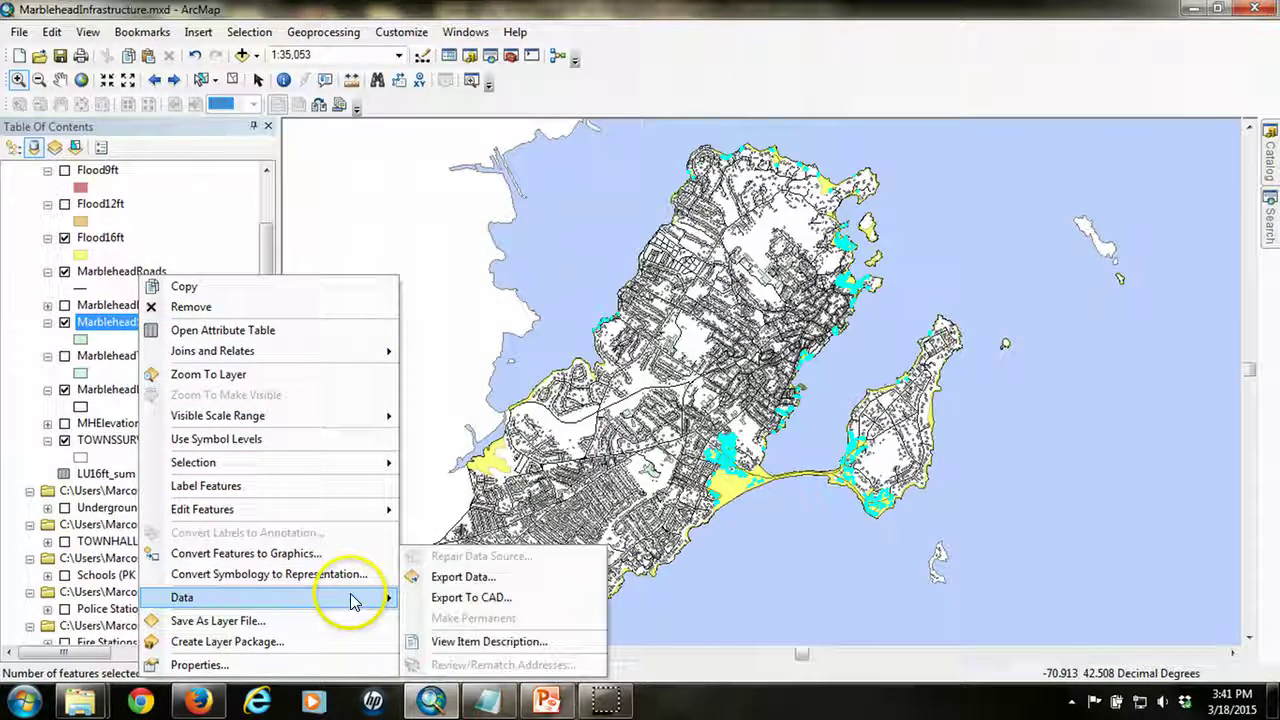
{"action": "left_click", "coordinate": [466, 578]}
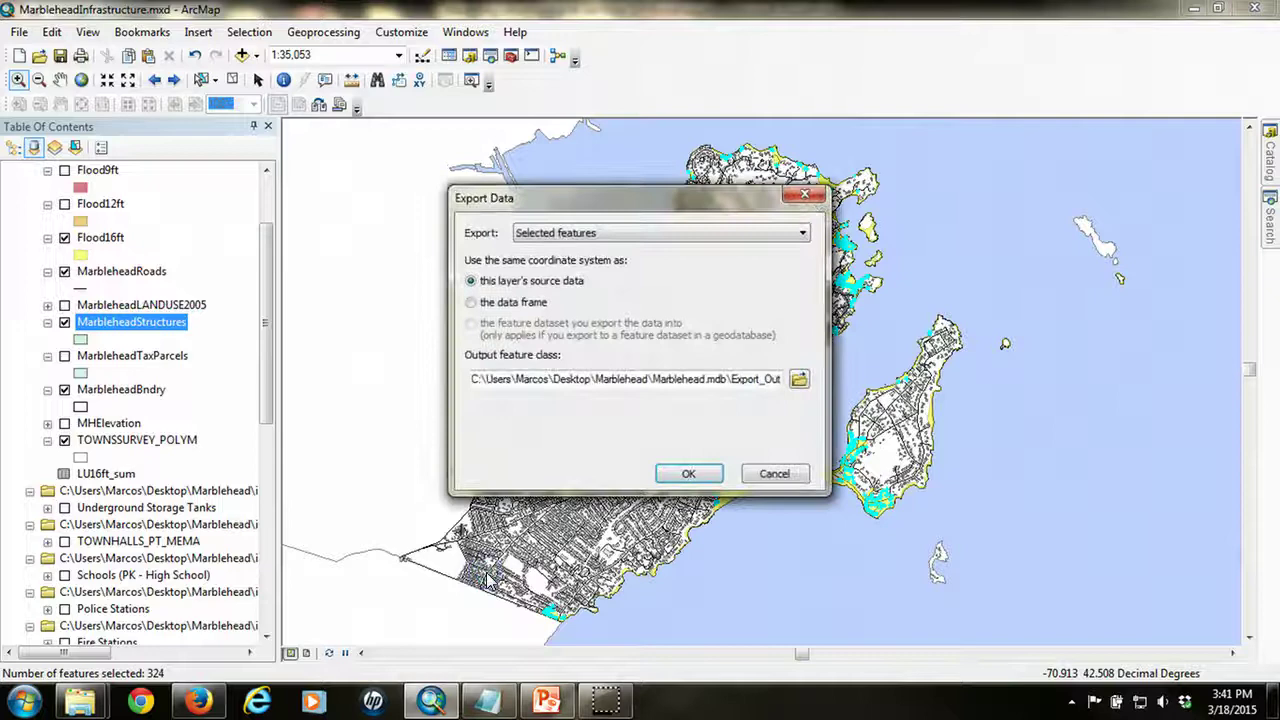
{"action": "left_click", "coordinate": [799, 379]}
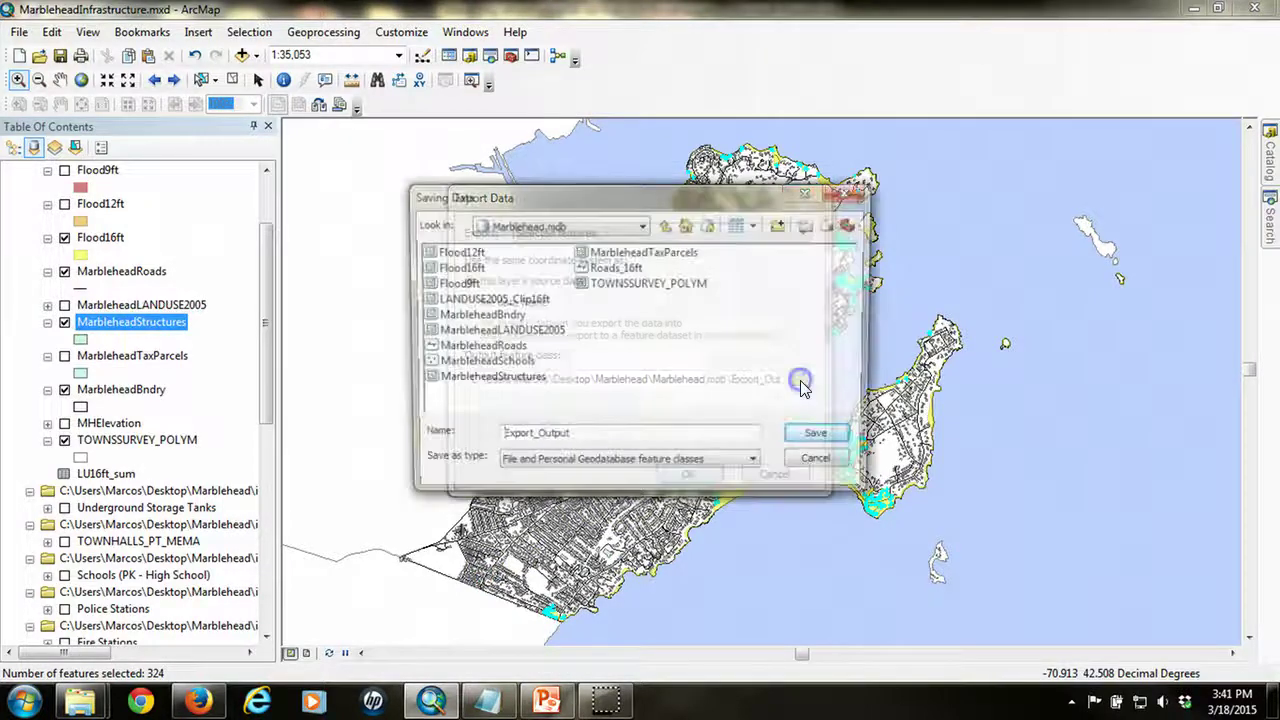
{"action": "left_click_drag", "start_coordinate": [606, 437], "coordinate": [452, 438]}
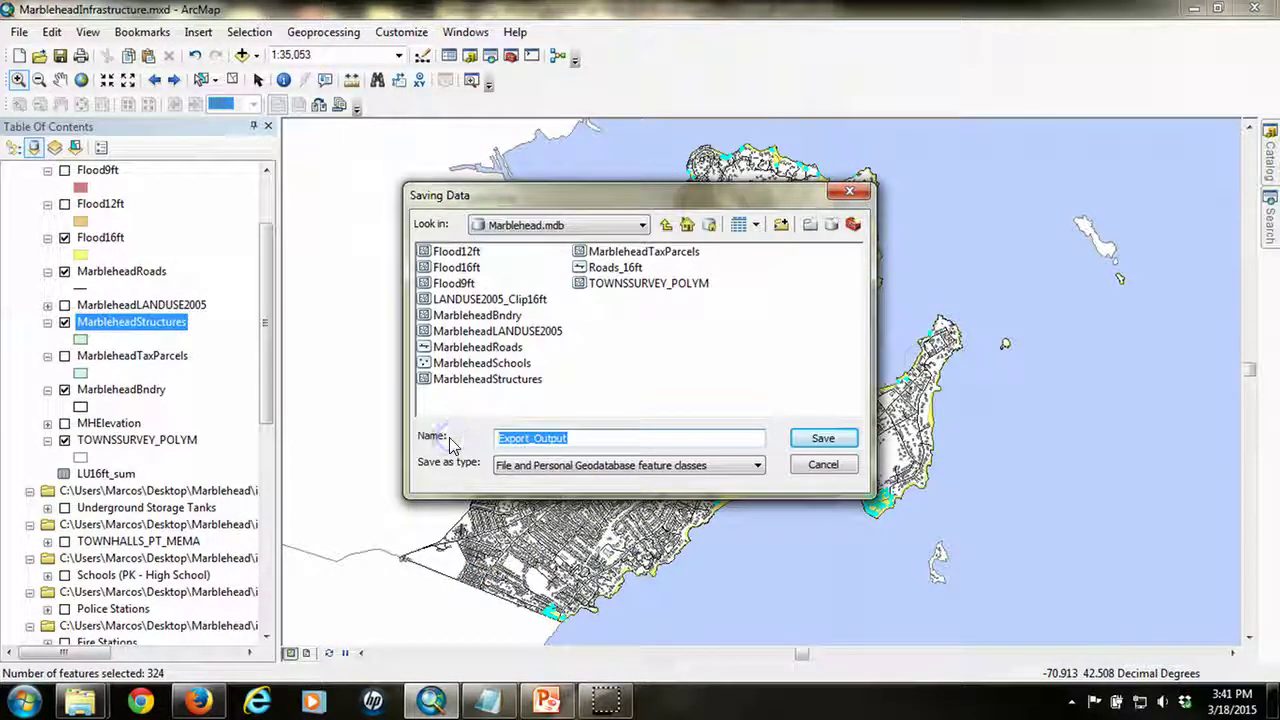
{"action": "type", "text": "structures"}
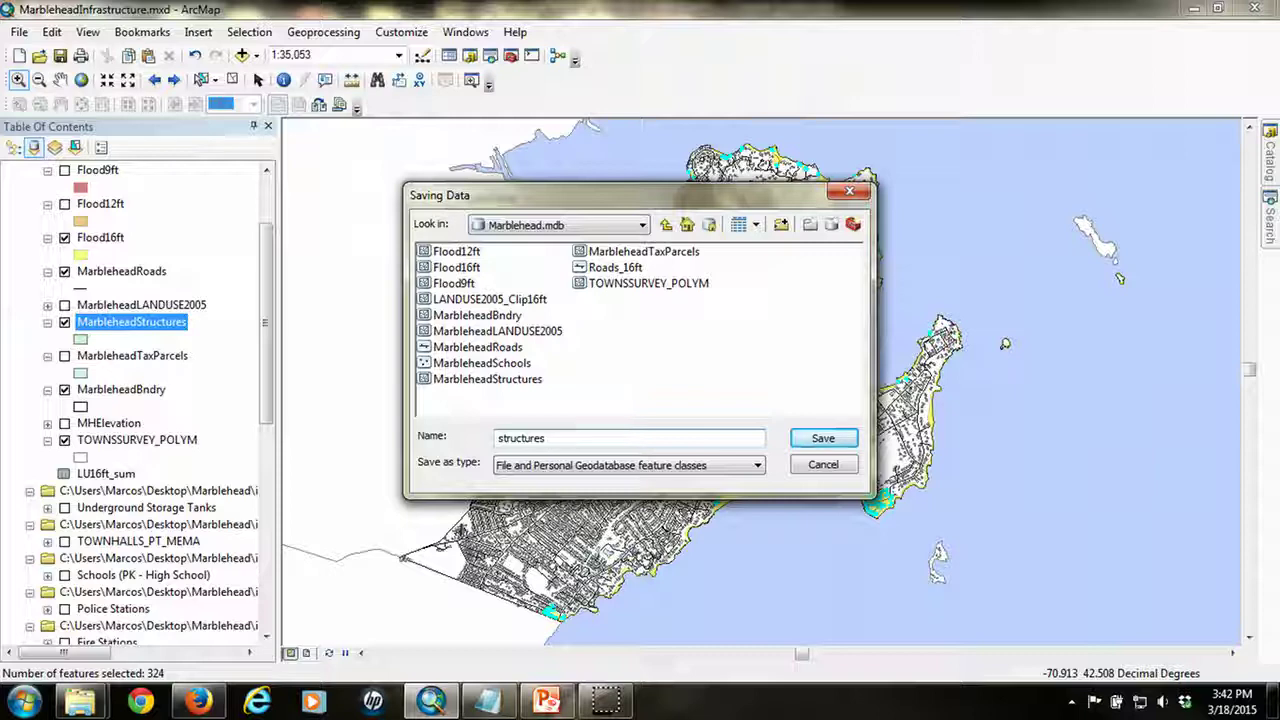
{"action": "type", "text": "16ft"}
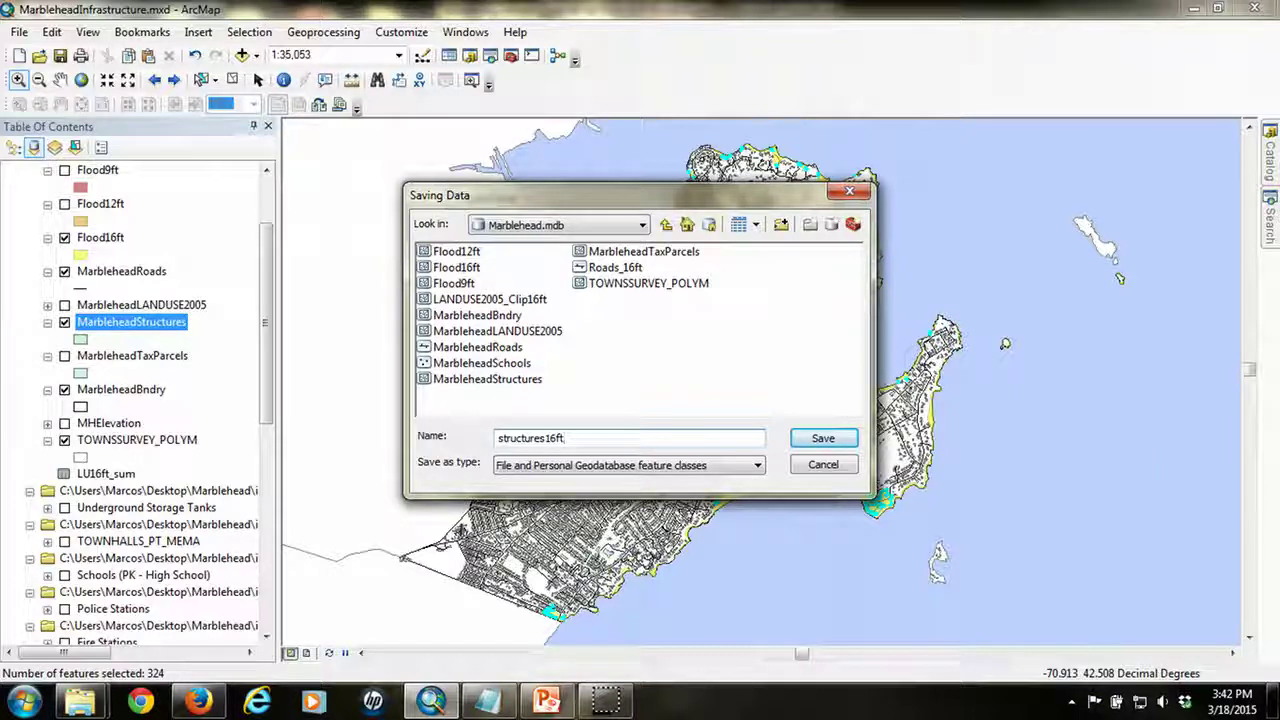
{"action": "left_click", "coordinate": [823, 438]}
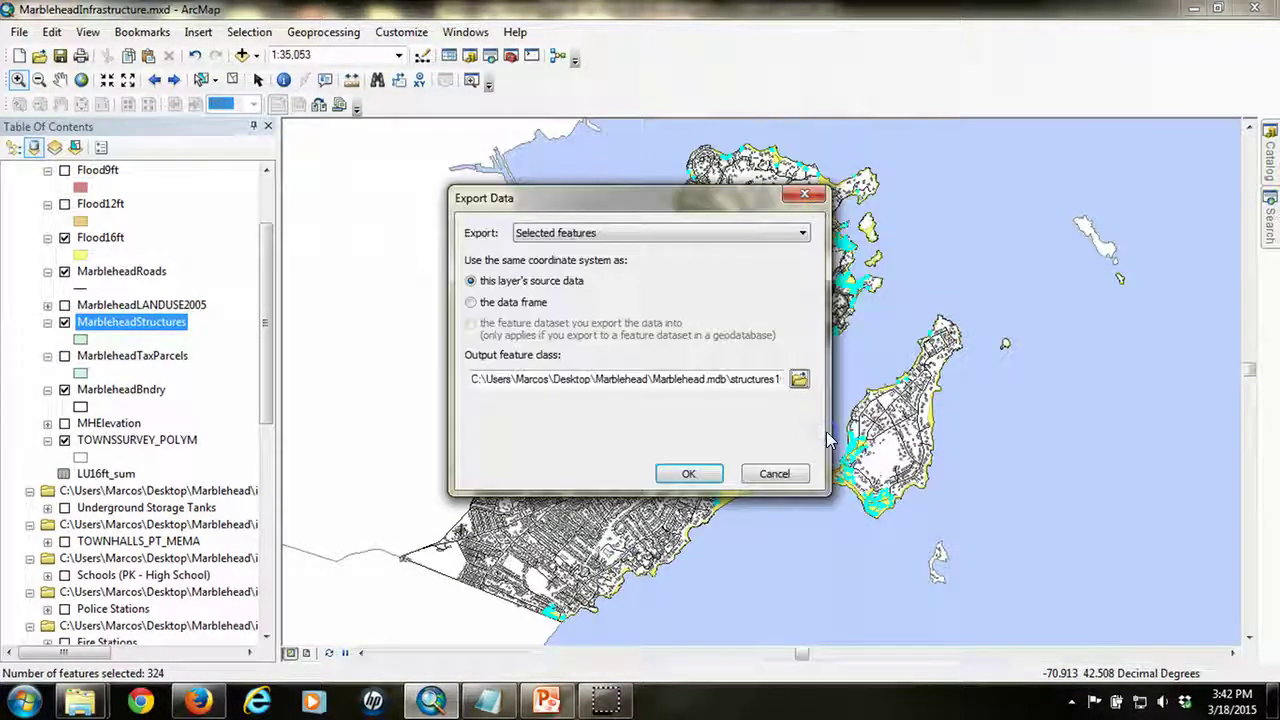
{"action": "left_click", "coordinate": [688, 473]}
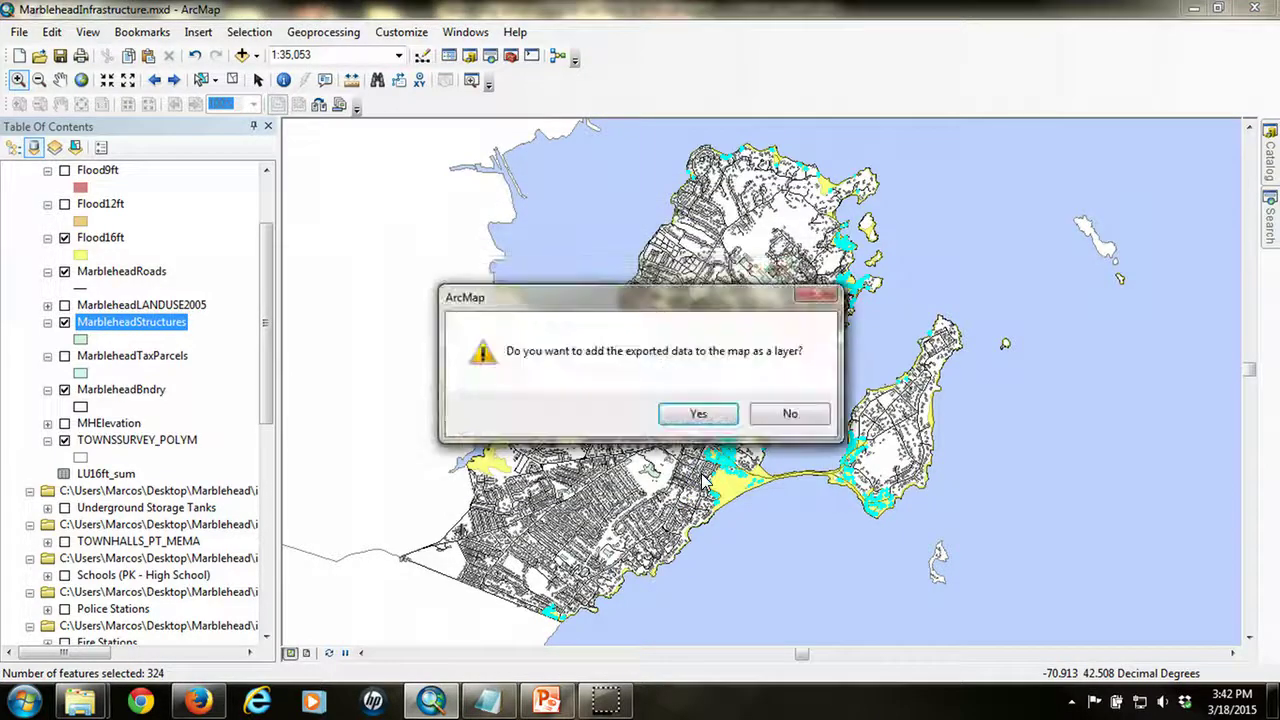
- Add structures16ft to the map and hide the original MarbleheadStructures layer
{"action": "left_click", "coordinate": [699, 414]}
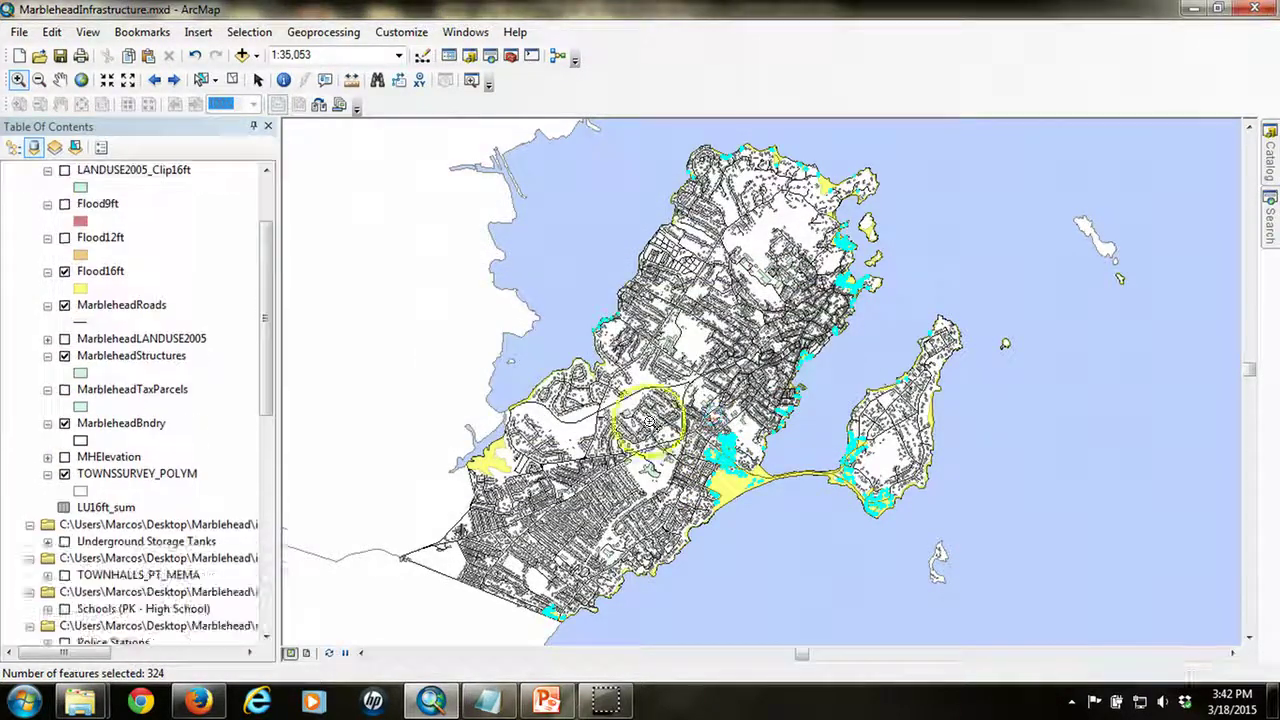
{"action": "left_click_drag", "start_coordinate": [271, 266], "coordinate": [277, 194]}
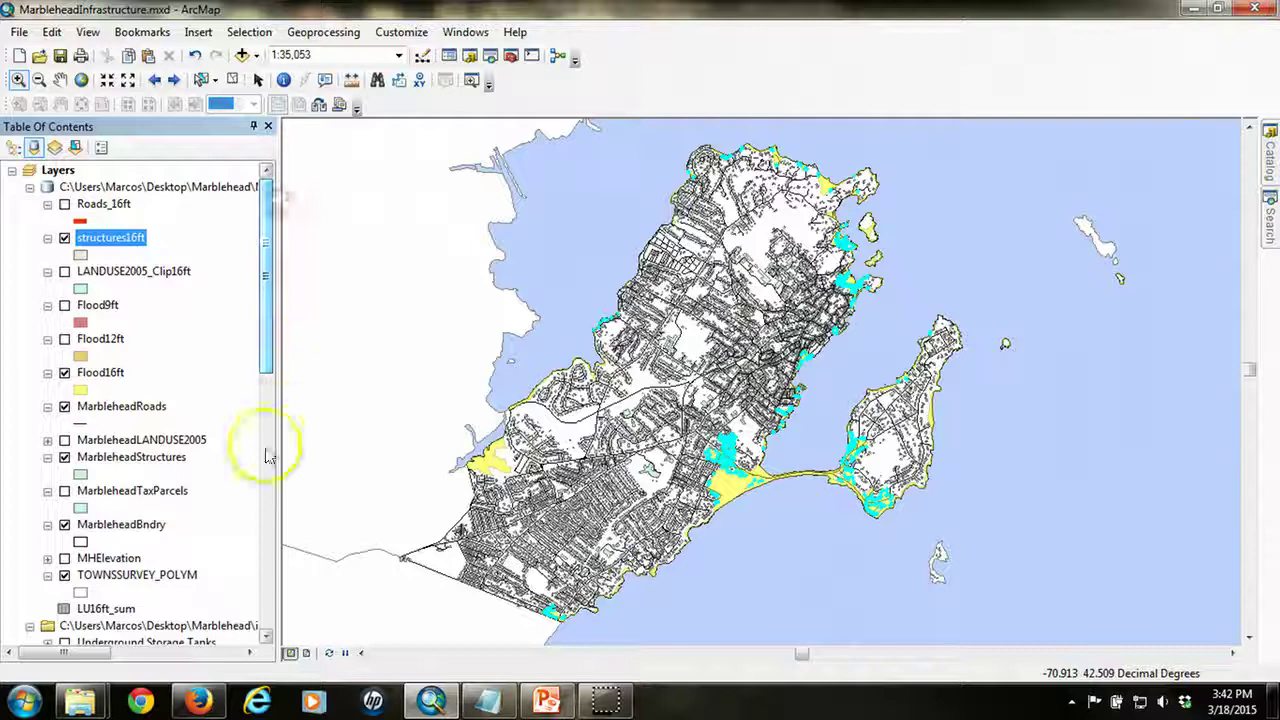
{"action": "left_click", "coordinate": [64, 457]}
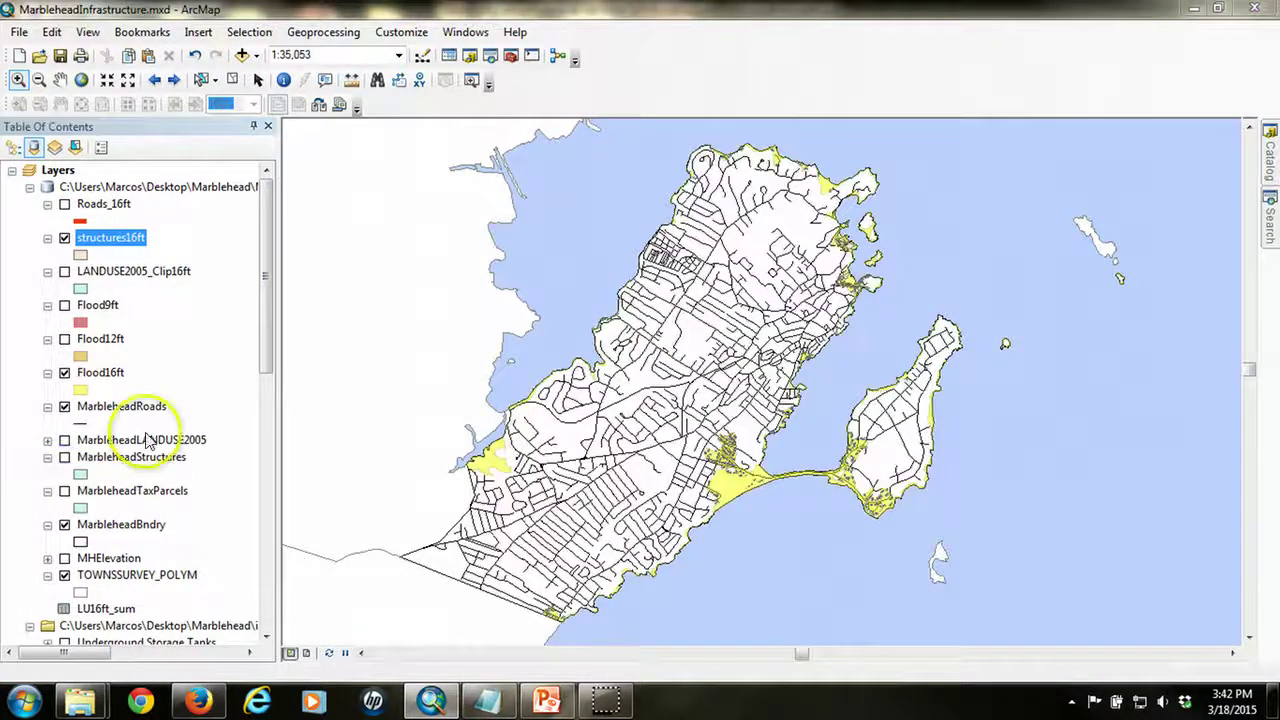
- Open the structures16ft attribute table and select its AREA_SQ_FT column
{"action": "right_click", "coordinate": [133, 248]}
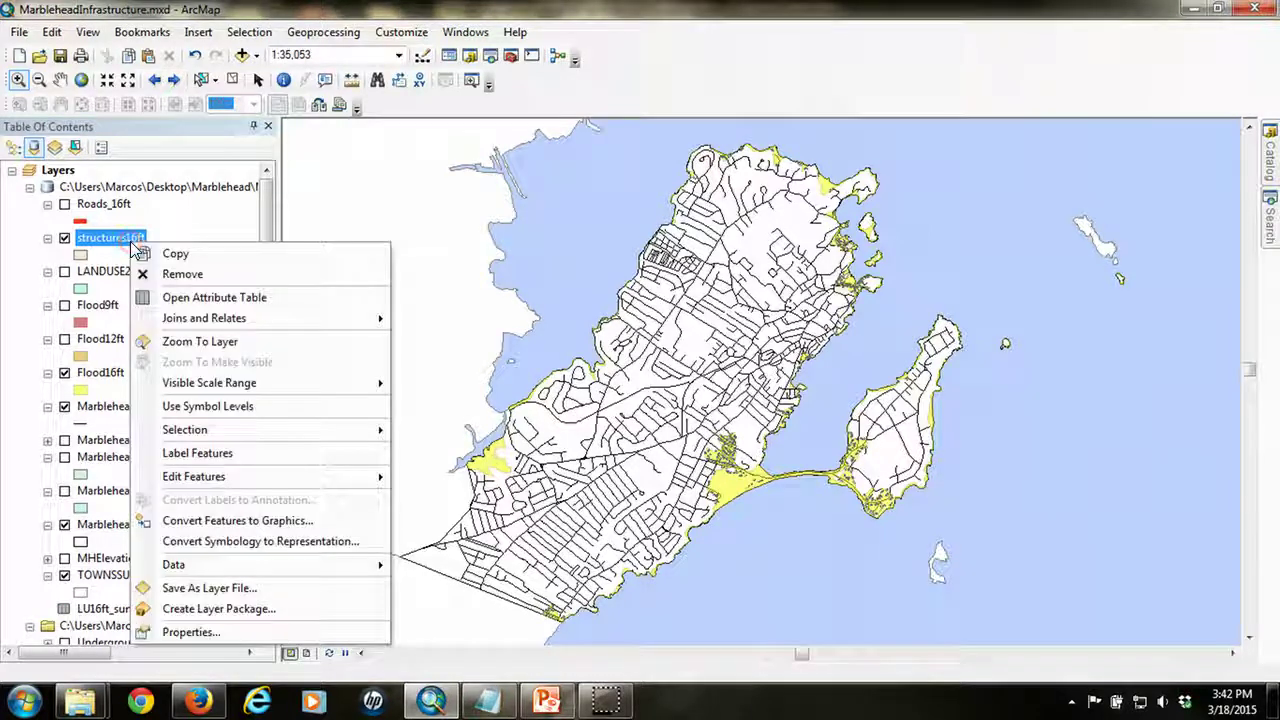
{"action": "left_click", "coordinate": [232, 296]}
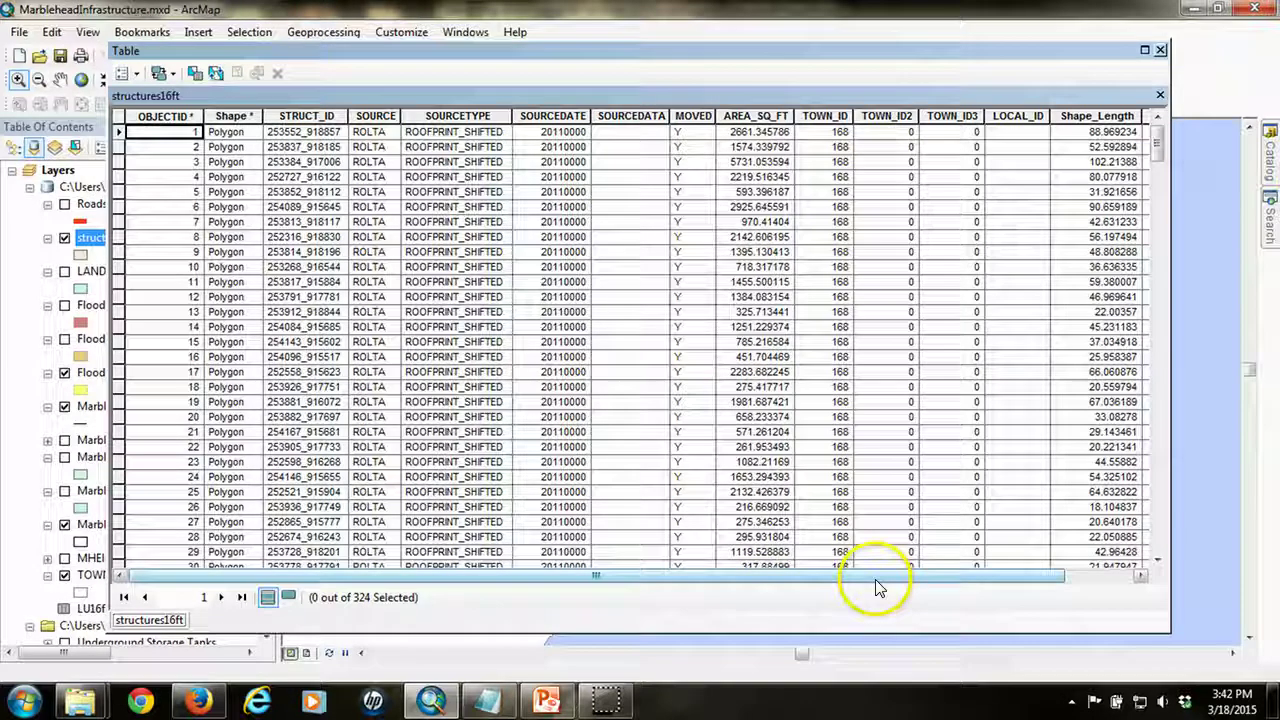
{"action": "left_click_drag", "start_coordinate": [877, 579], "coordinate": [937, 577]}
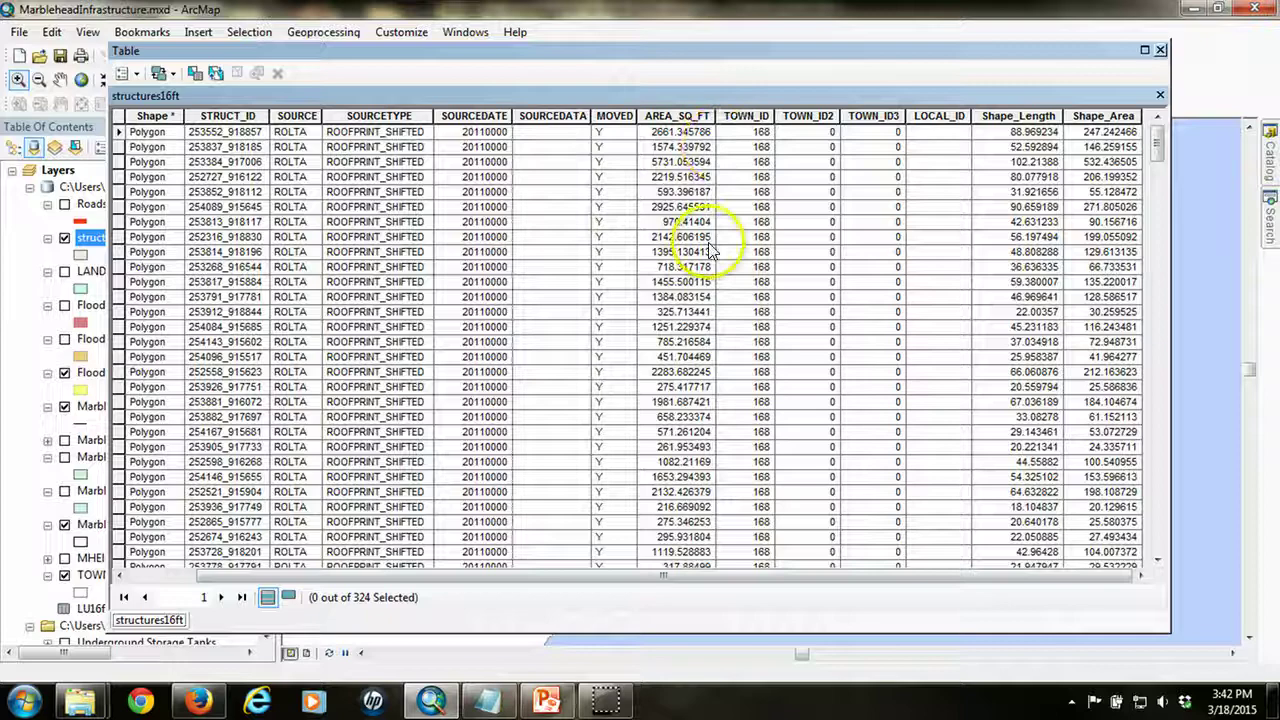
{"action": "left_click", "coordinate": [677, 117]}
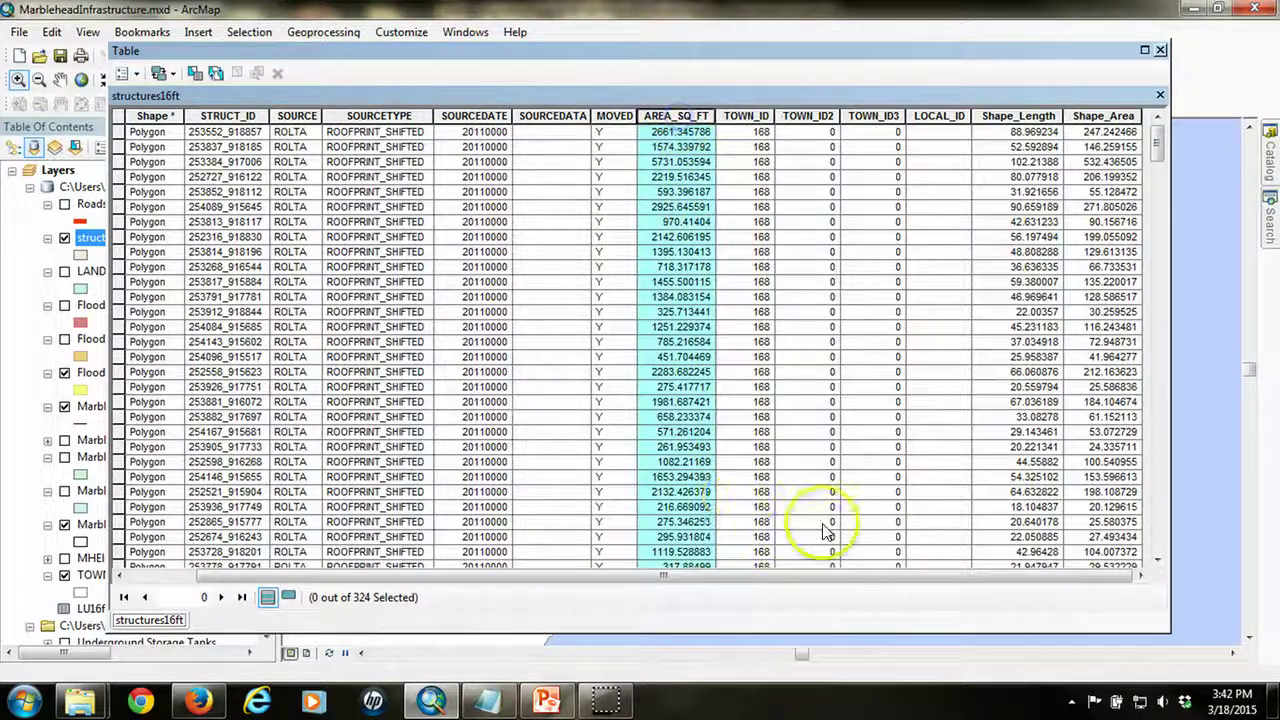
- Close the structures16ft table window and uncheck structures16ft, leaving roads over Flood16ft
{"action": "left_click", "coordinate": [1160, 49]}
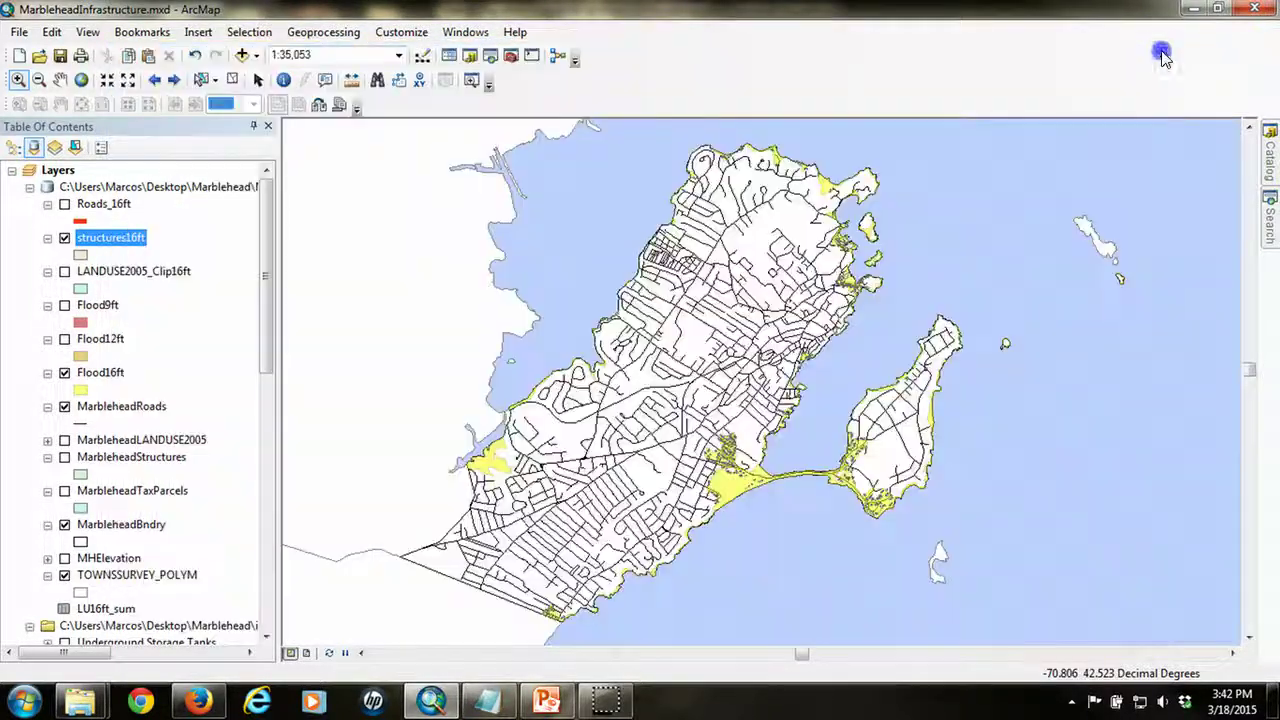
{"action": "left_click", "coordinate": [63, 238]}
{"action": "left_click_drag", "start_coordinate": [266, 229], "coordinate": [272, 401]}
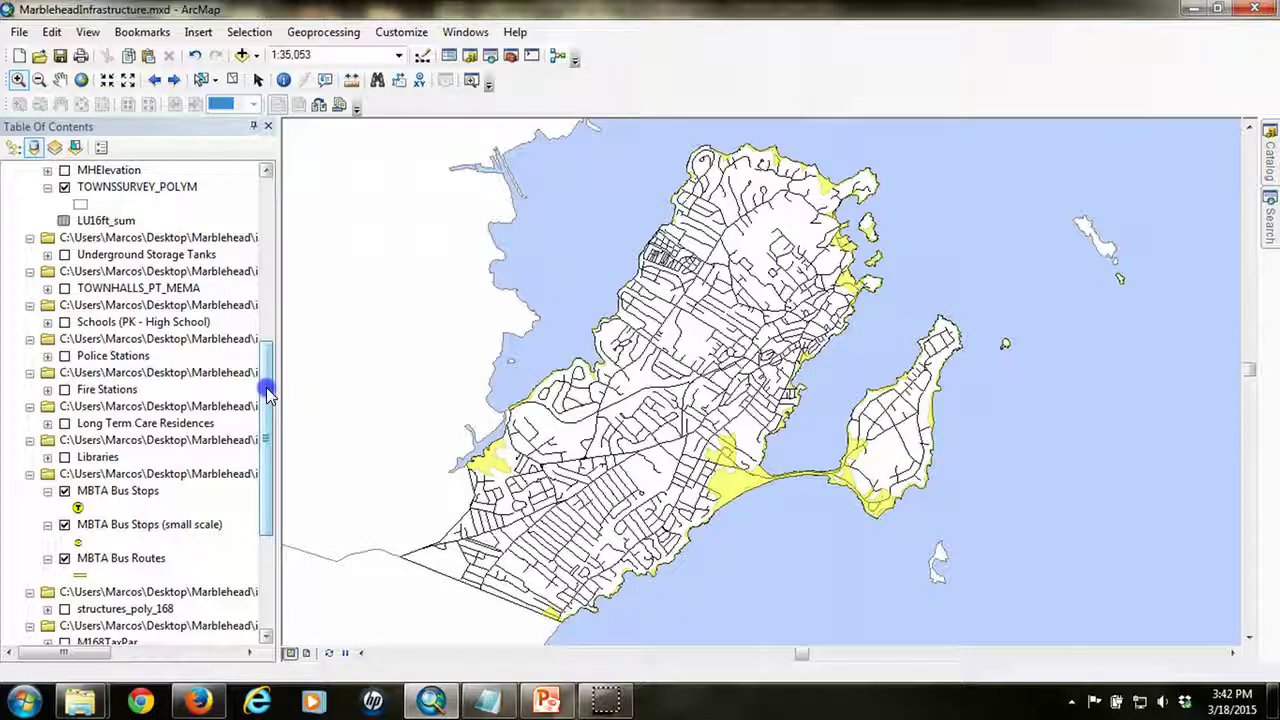
{"action": "left_click_drag", "start_coordinate": [268, 392], "coordinate": [267, 203]}
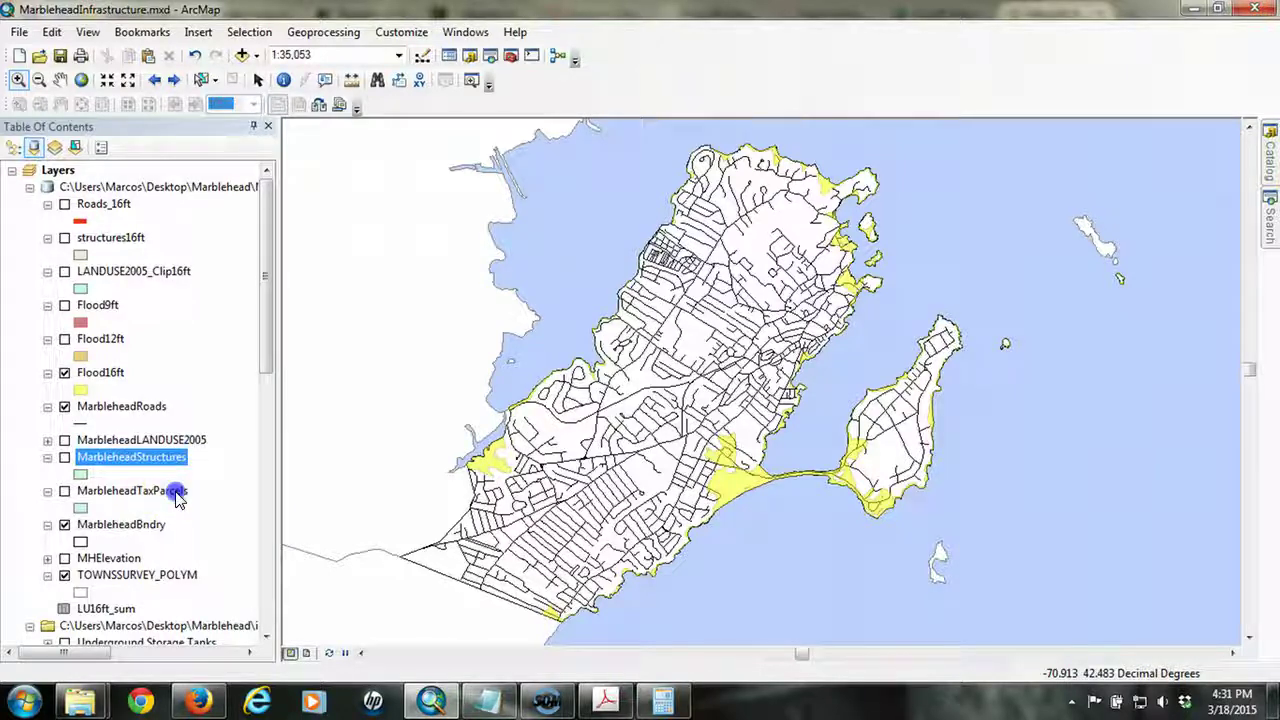
- Show MarbleheadTaxParcels instead of MarbleheadRoads and zoom to parcels along the flood edge
{"action": "left_click", "coordinate": [178, 491]}
{"action": "left_click", "coordinate": [64, 491]}
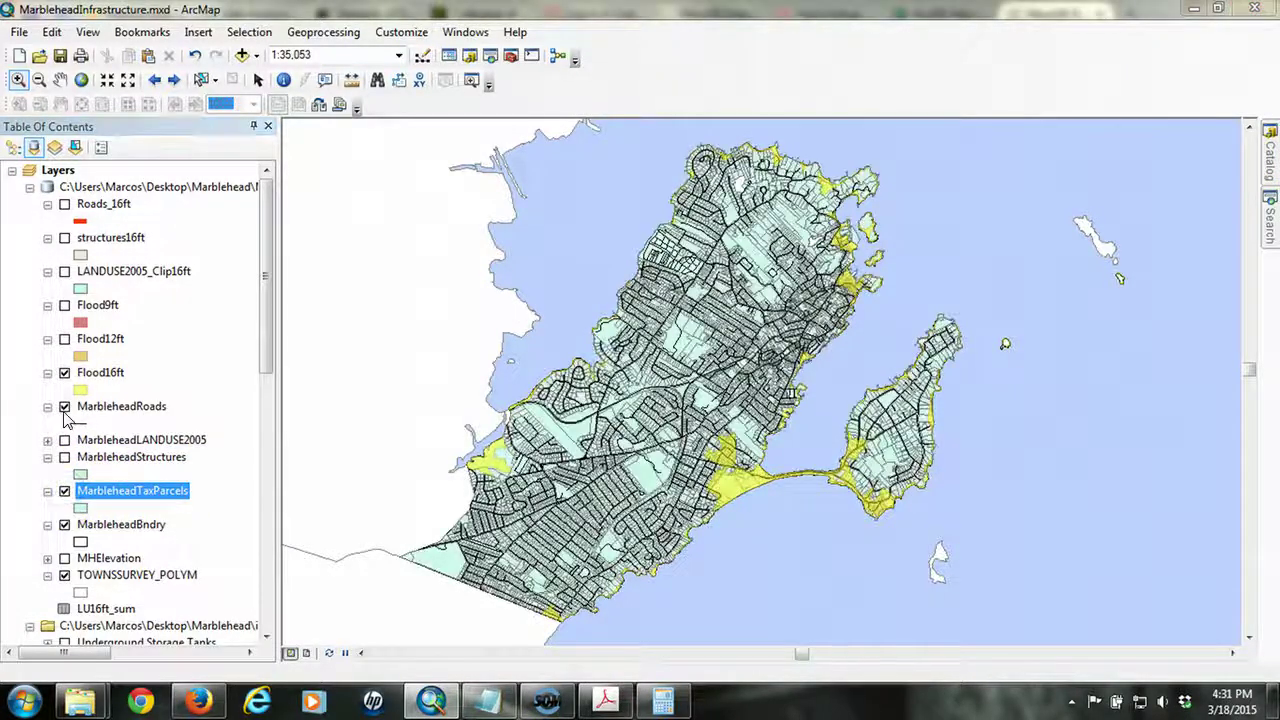
{"action": "left_click", "coordinate": [64, 406]}
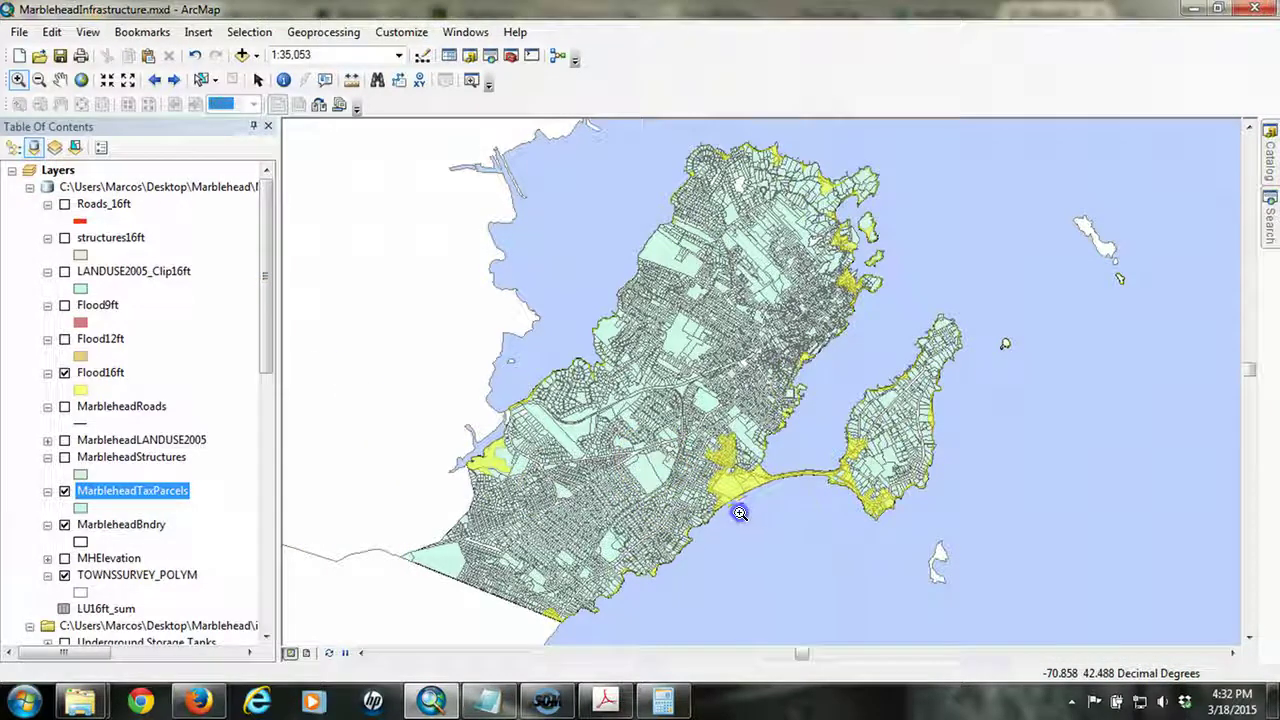
{"action": "scroll", "coordinate": [750, 521], "scroll_direction": "down", "scroll_amount": 5}
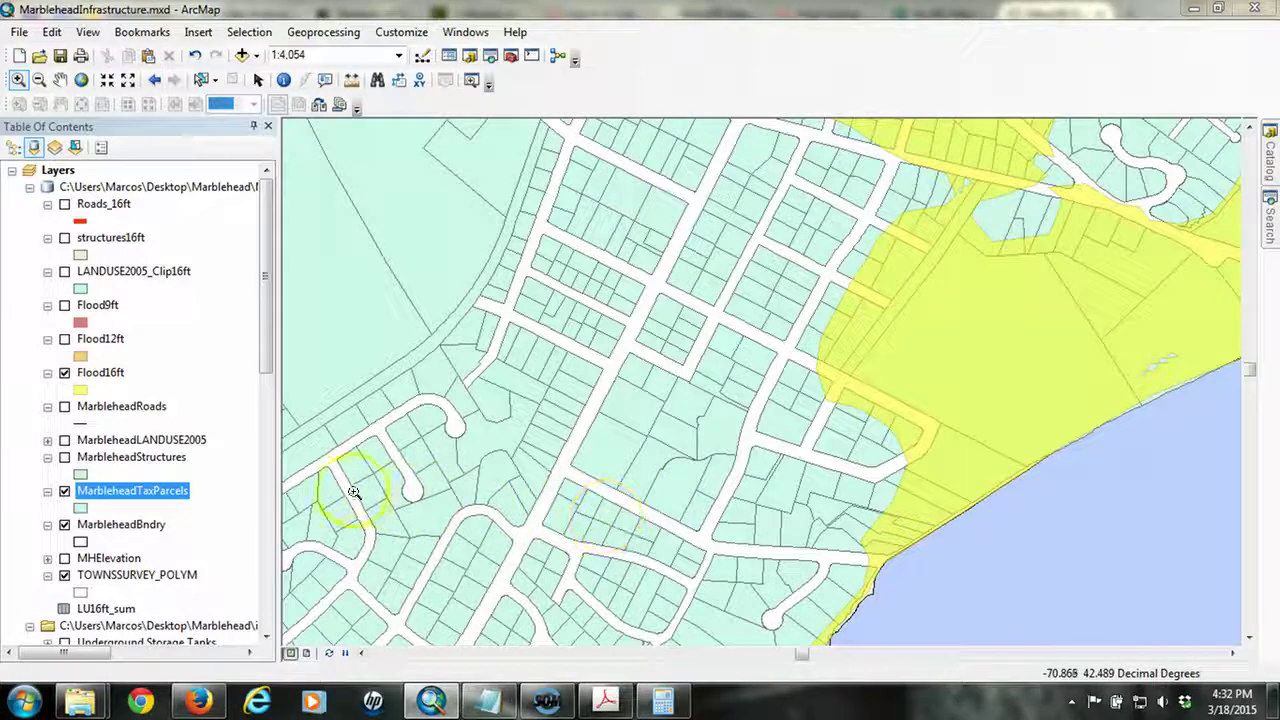
{"action": "left_click", "coordinate": [64, 458]}
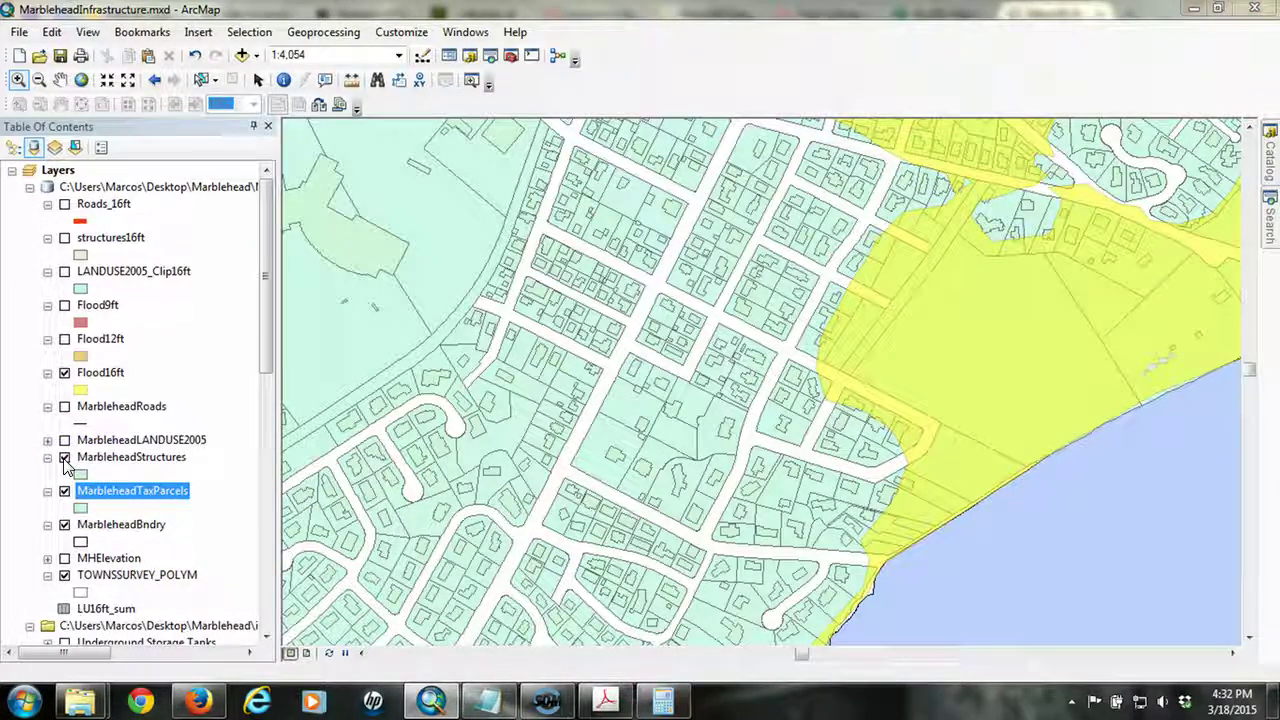
{"action": "left_click", "coordinate": [64, 459]}
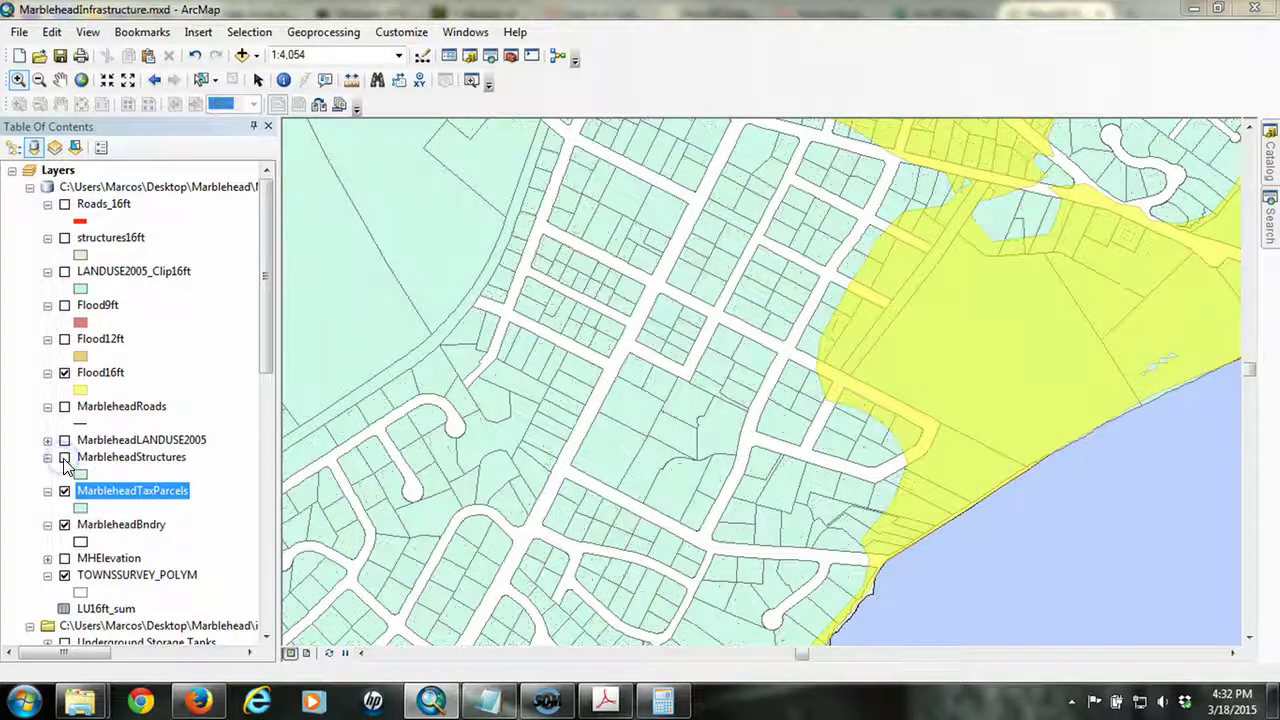
{"action": "right_click", "coordinate": [166, 493]}
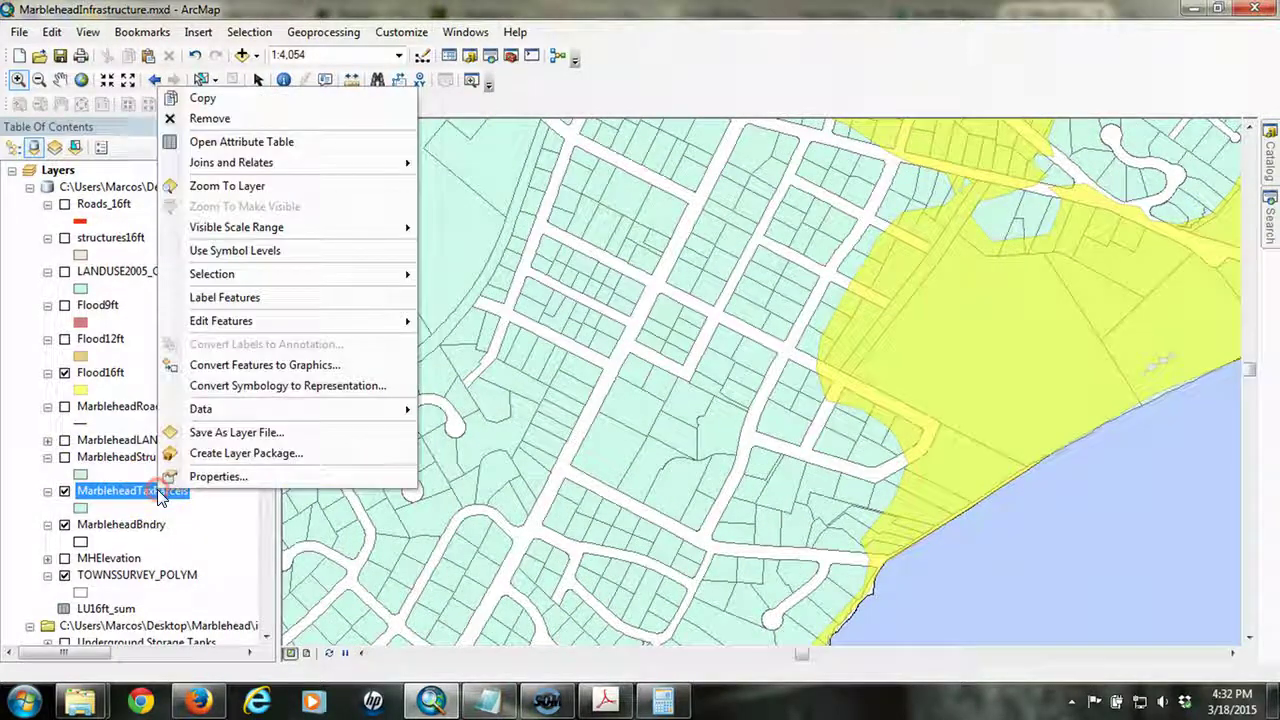
{"action": "left_click", "coordinate": [241, 147]}
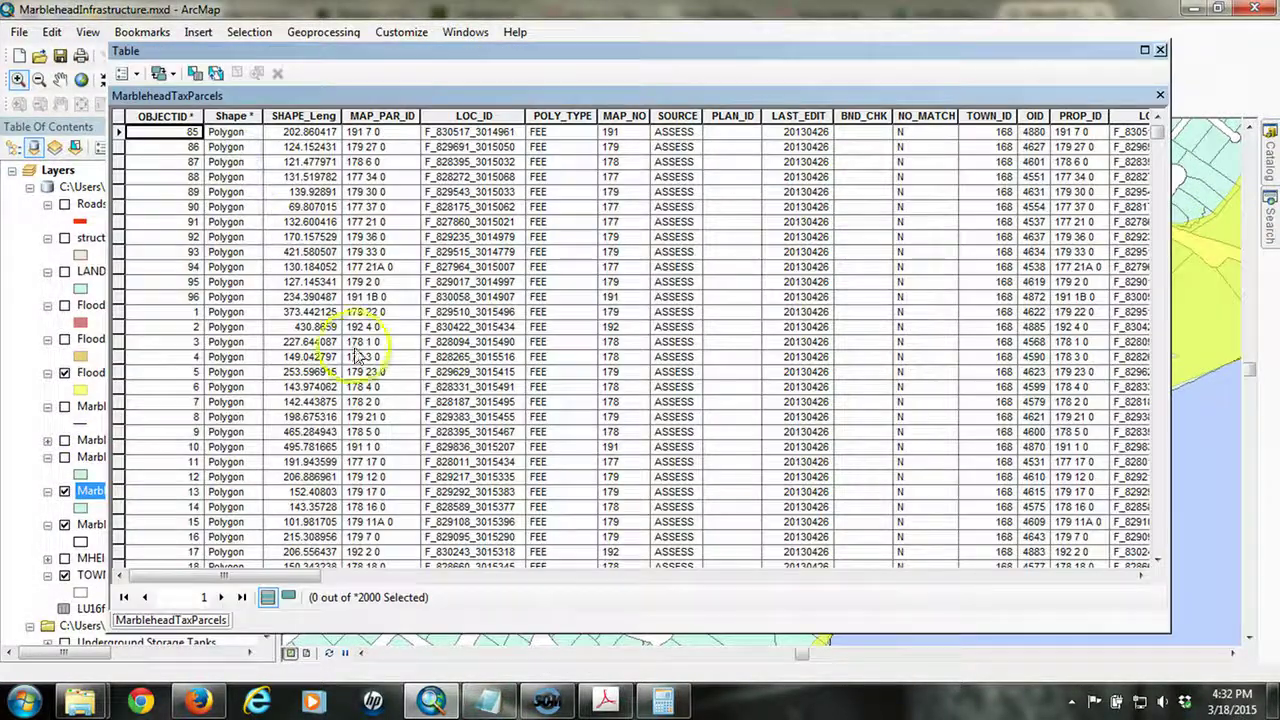
{"action": "left_click", "coordinate": [294, 577]}
{"action": "left_click_drag", "start_coordinate": [294, 577], "coordinate": [425, 580]}
{"action": "left_click", "coordinate": [738, 116]}
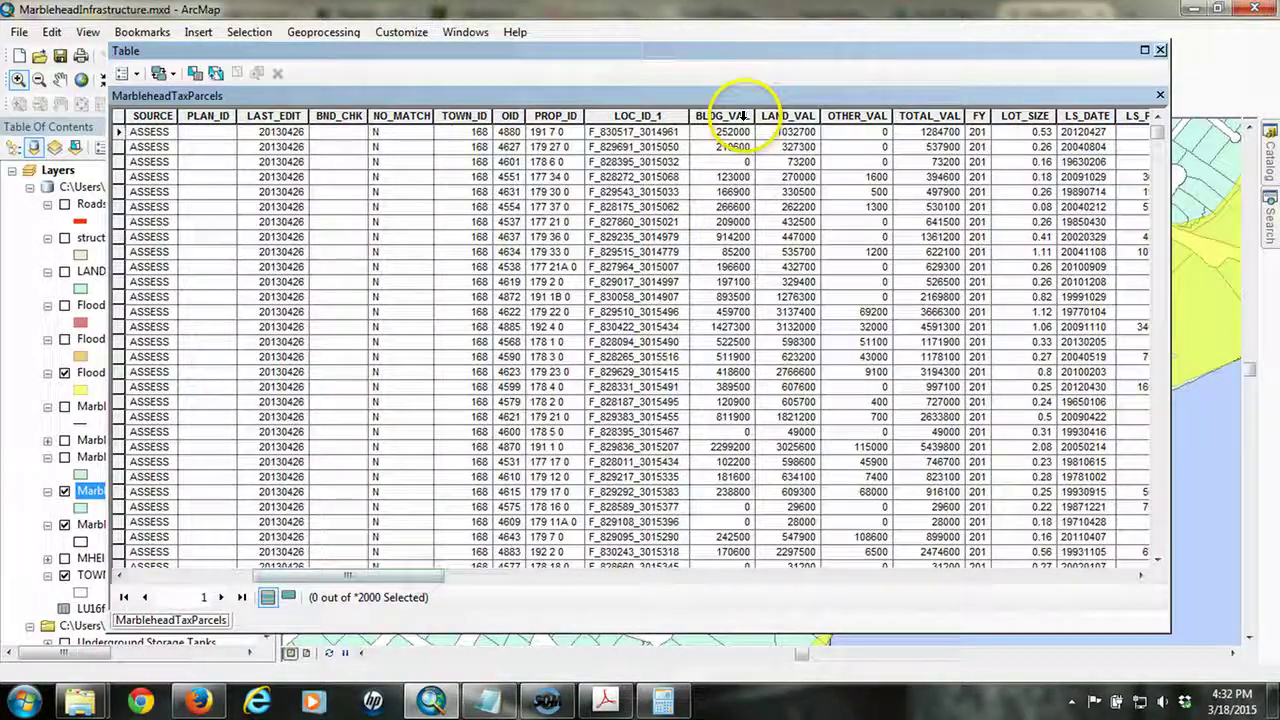
{"action": "left_click_drag", "start_coordinate": [747, 118], "coordinate": [792, 113]}
{"action": "left_click", "coordinate": [792, 114]}
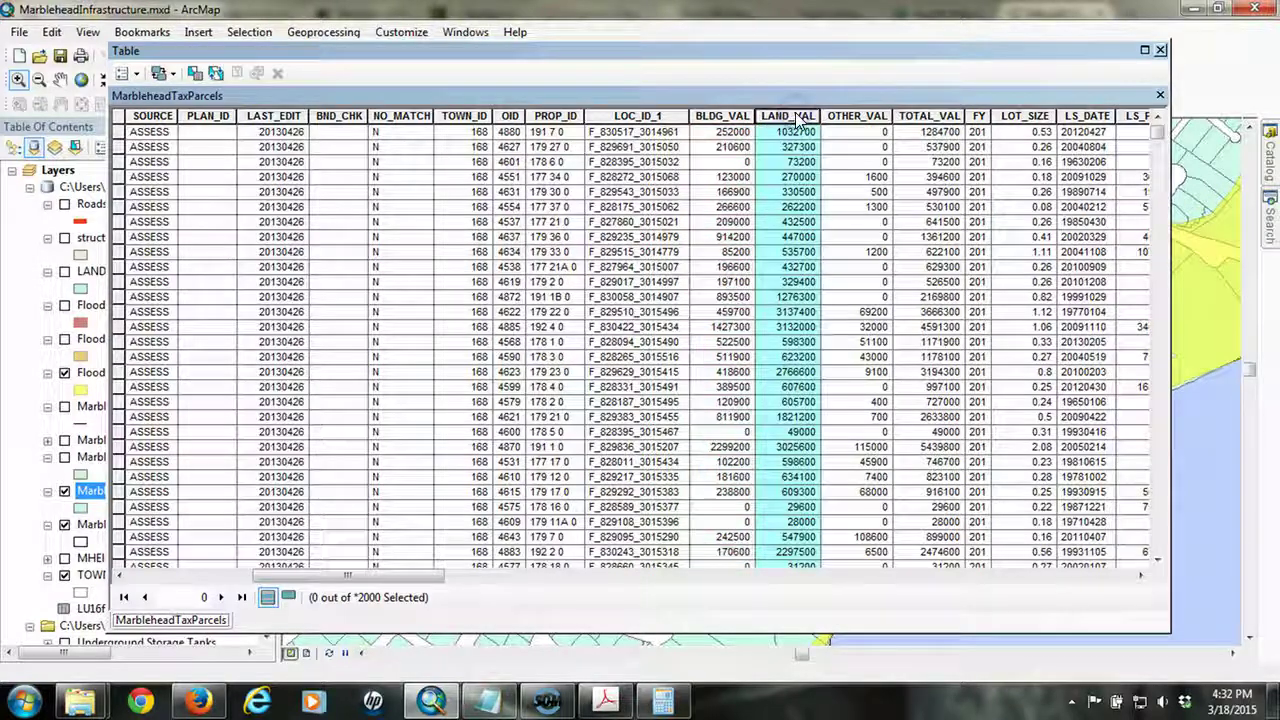
{"action": "left_click", "coordinate": [948, 118]}
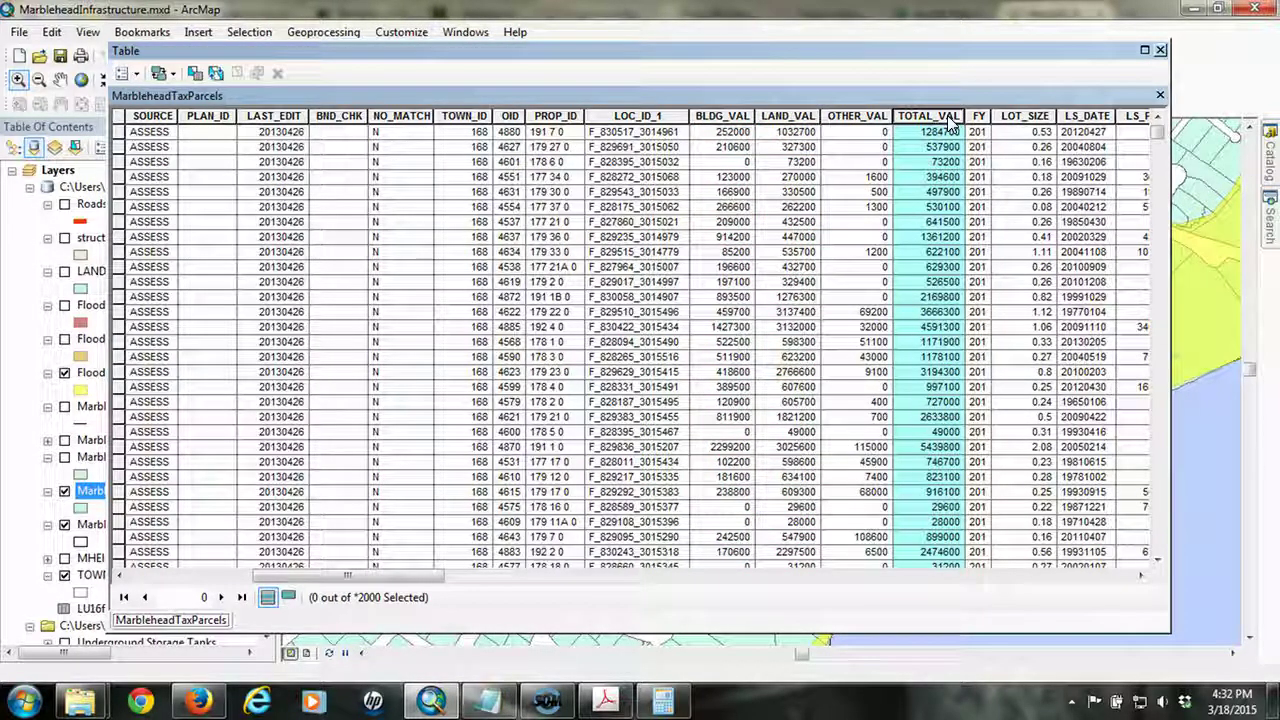
{"action": "left_click_drag", "start_coordinate": [948, 118], "coordinate": [1028, 143]}
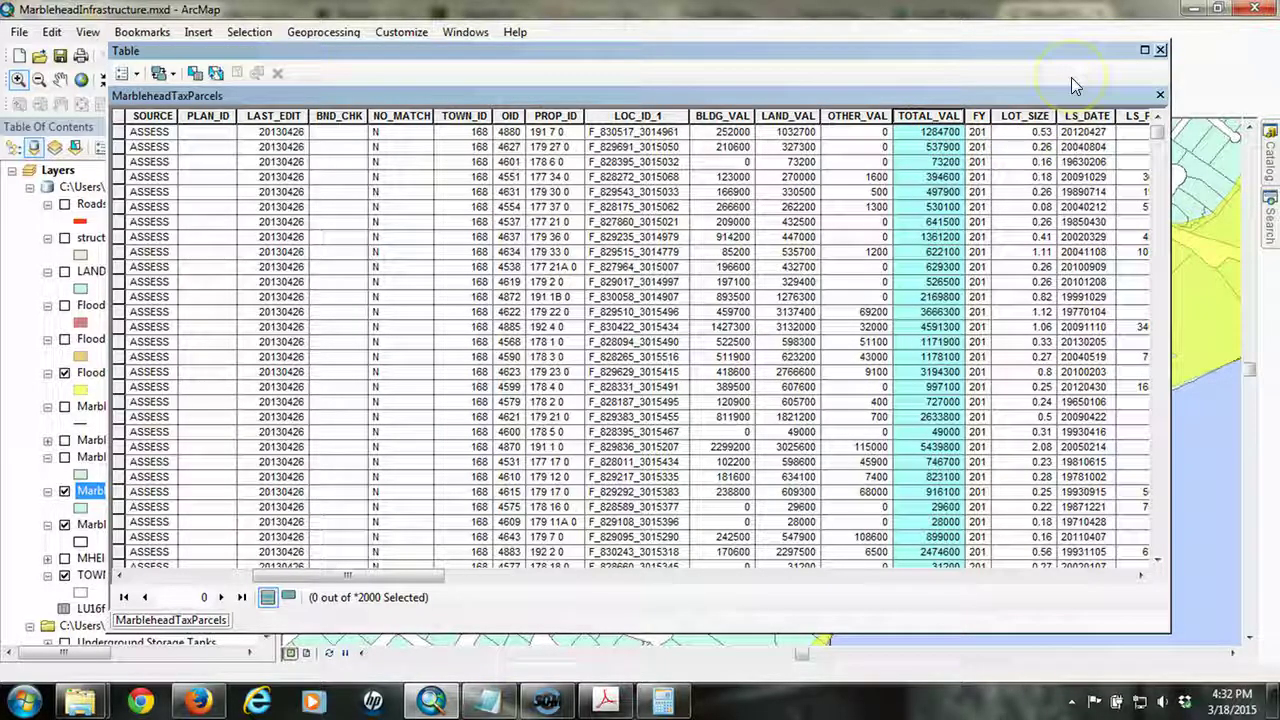
{"action": "left_click_drag", "start_coordinate": [1071, 77], "coordinate": [1071, 77]}
{"action": "left_click", "coordinate": [1160, 50]}
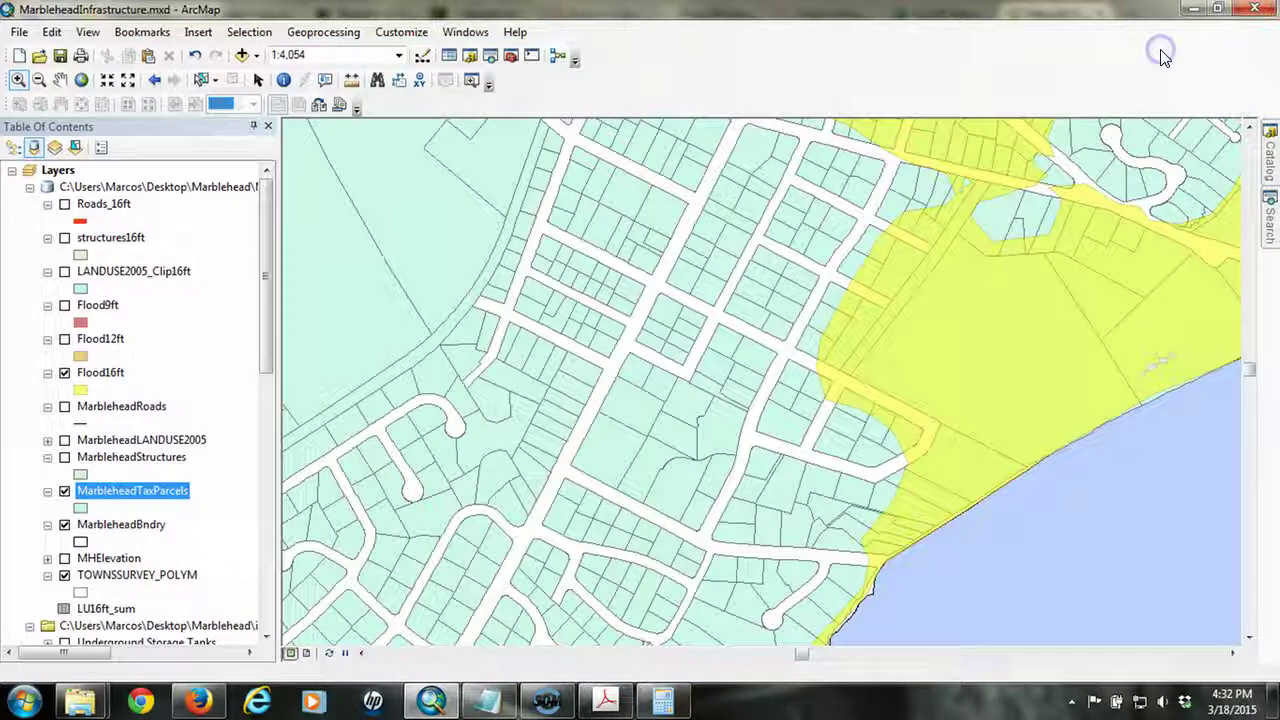
- From the whole-town extent, Select By Location MarbleheadTaxParcels intersecting Flood16ft, yielding 671 parcels
{"action": "left_click", "coordinate": [155, 80]}
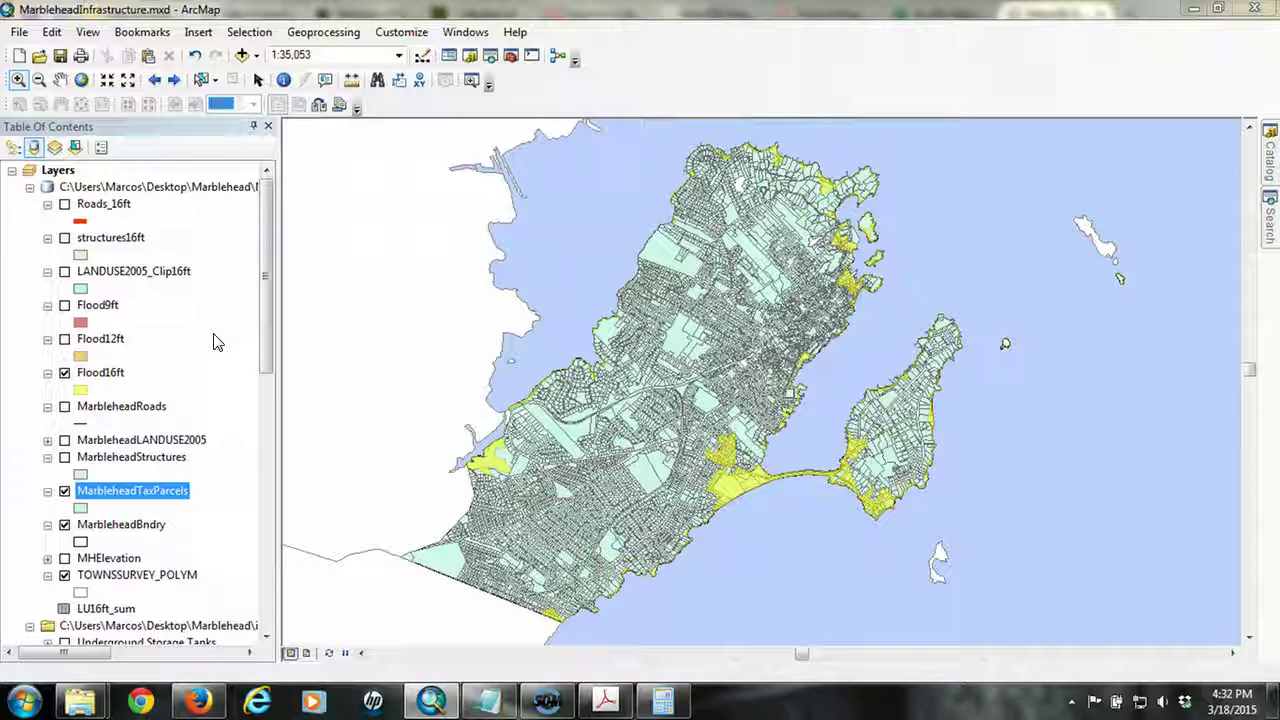
{"action": "left_click", "coordinate": [249, 33]}
{"action": "left_click", "coordinate": [302, 73]}
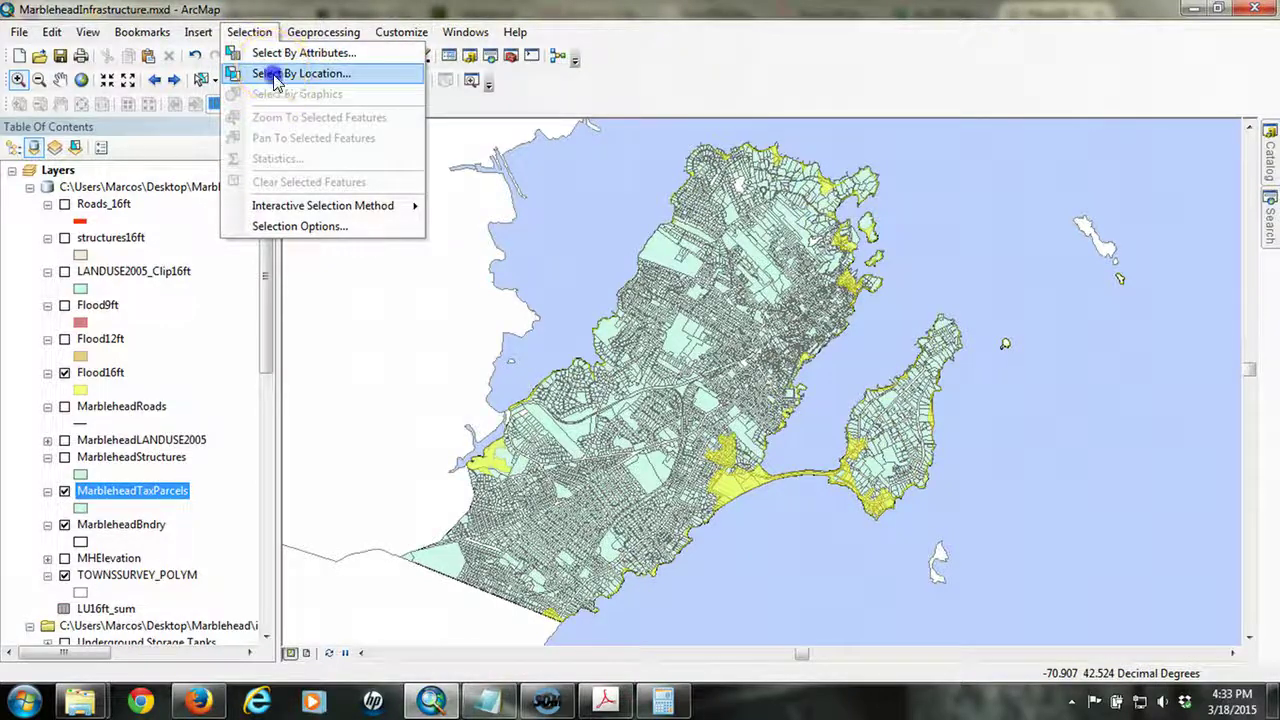
{"action": "left_click_drag", "start_coordinate": [361, 188], "coordinate": [362, 263]}
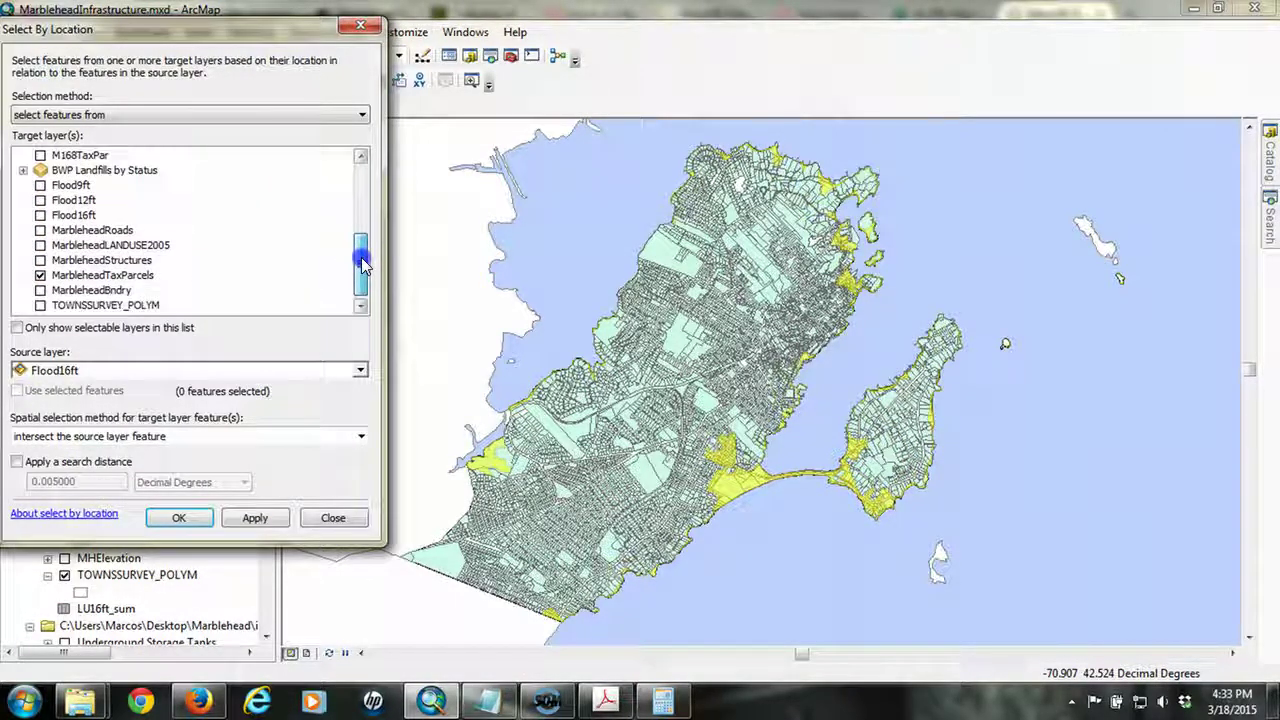
{"action": "left_click", "coordinate": [112, 276]}
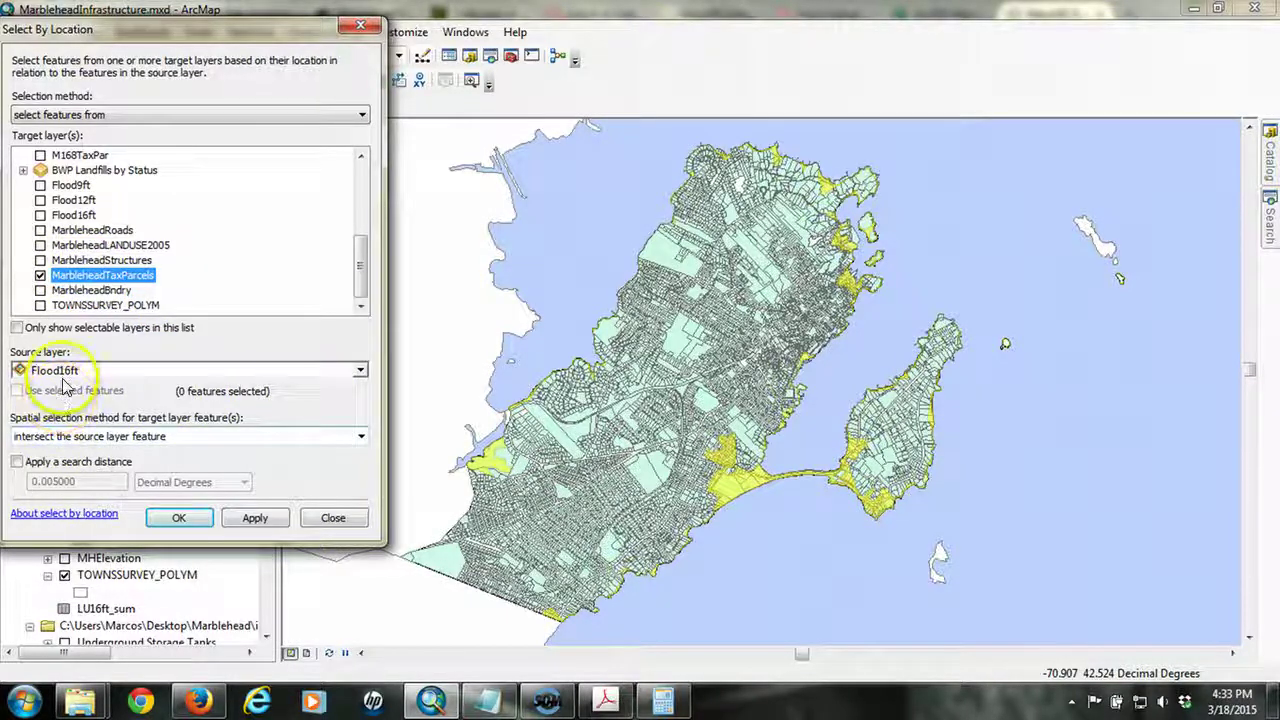
{"action": "left_click", "coordinate": [190, 521]}
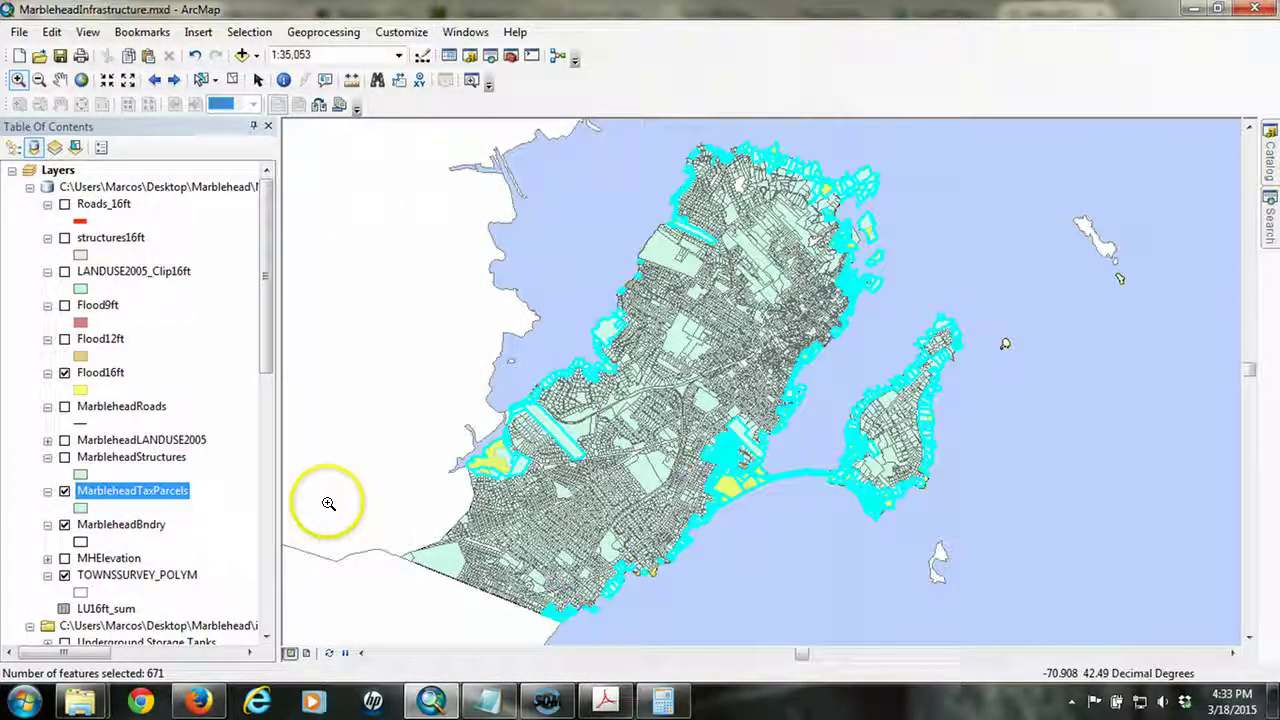
- Open the MarbleheadTaxParcels attribute table and bring the TOTAL_VAL column into view
{"action": "right_click", "coordinate": [147, 494]}
{"action": "left_click", "coordinate": [240, 147]}
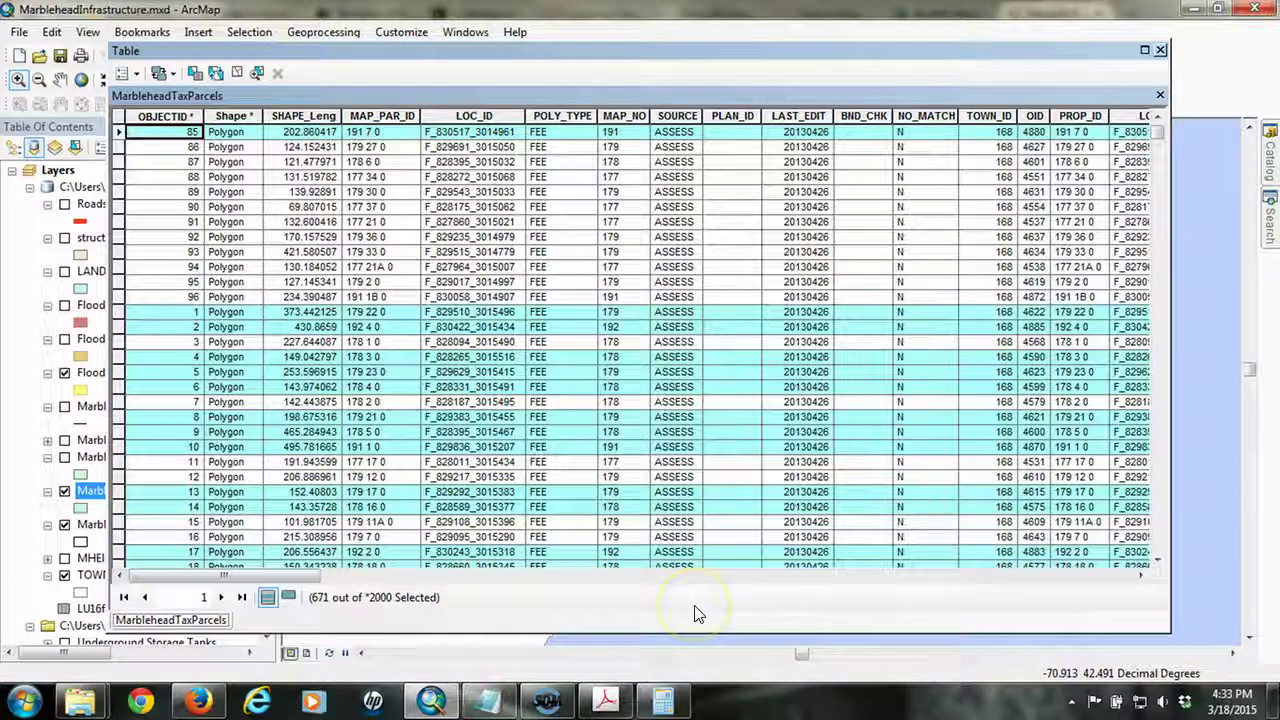
{"action": "left_click", "coordinate": [243, 597]}
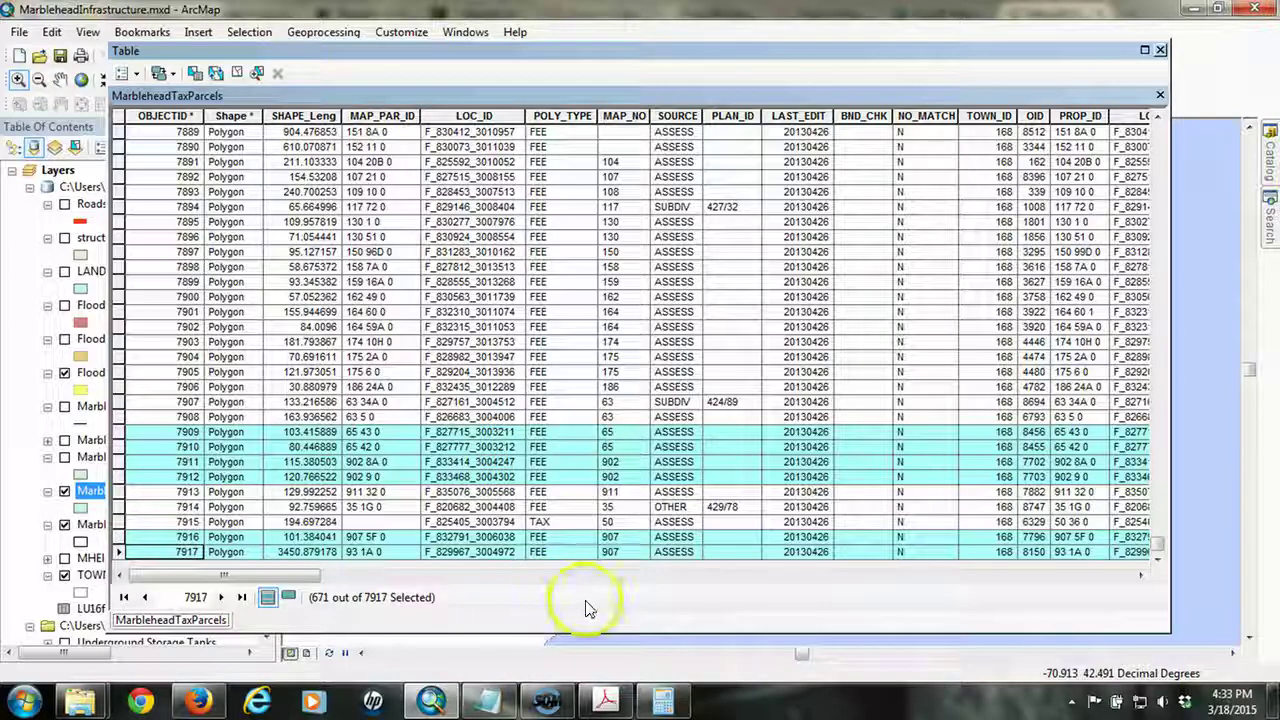
{"action": "left_click_drag", "start_coordinate": [266, 575], "coordinate": [371, 574]}
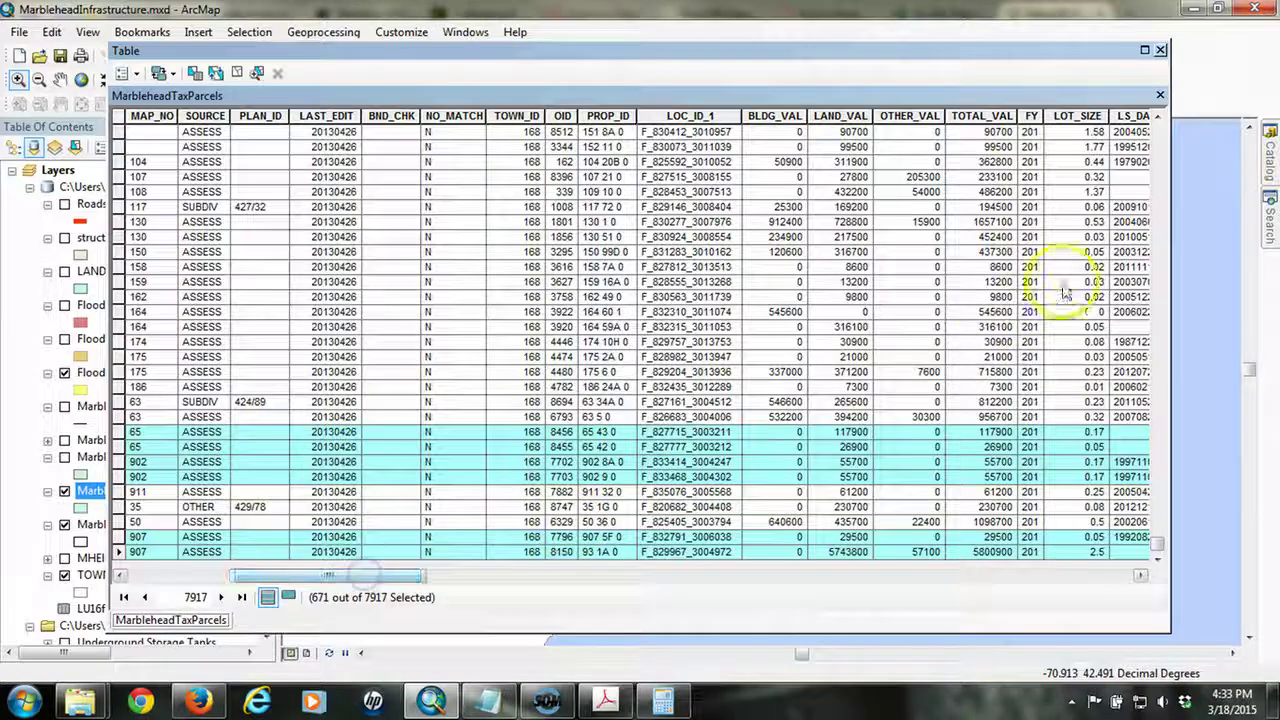
{"action": "right_click", "coordinate": [998, 115]}
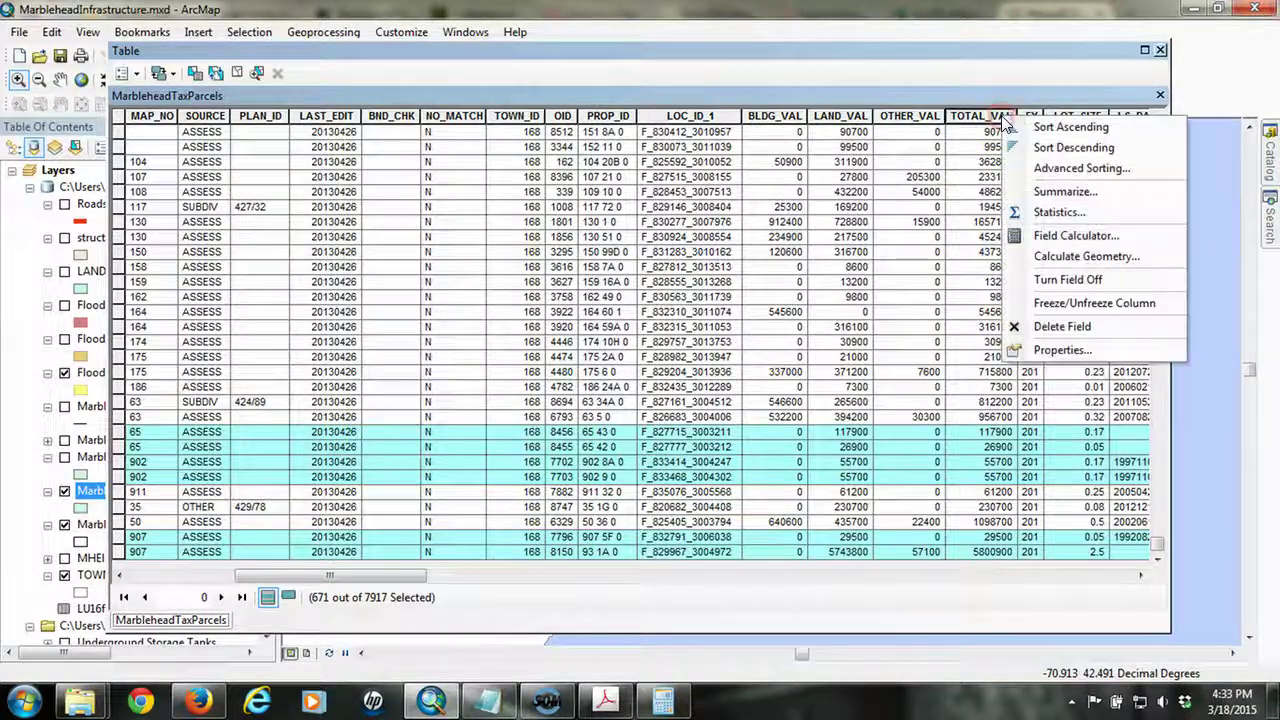
{"action": "left_click", "coordinate": [1058, 212]}
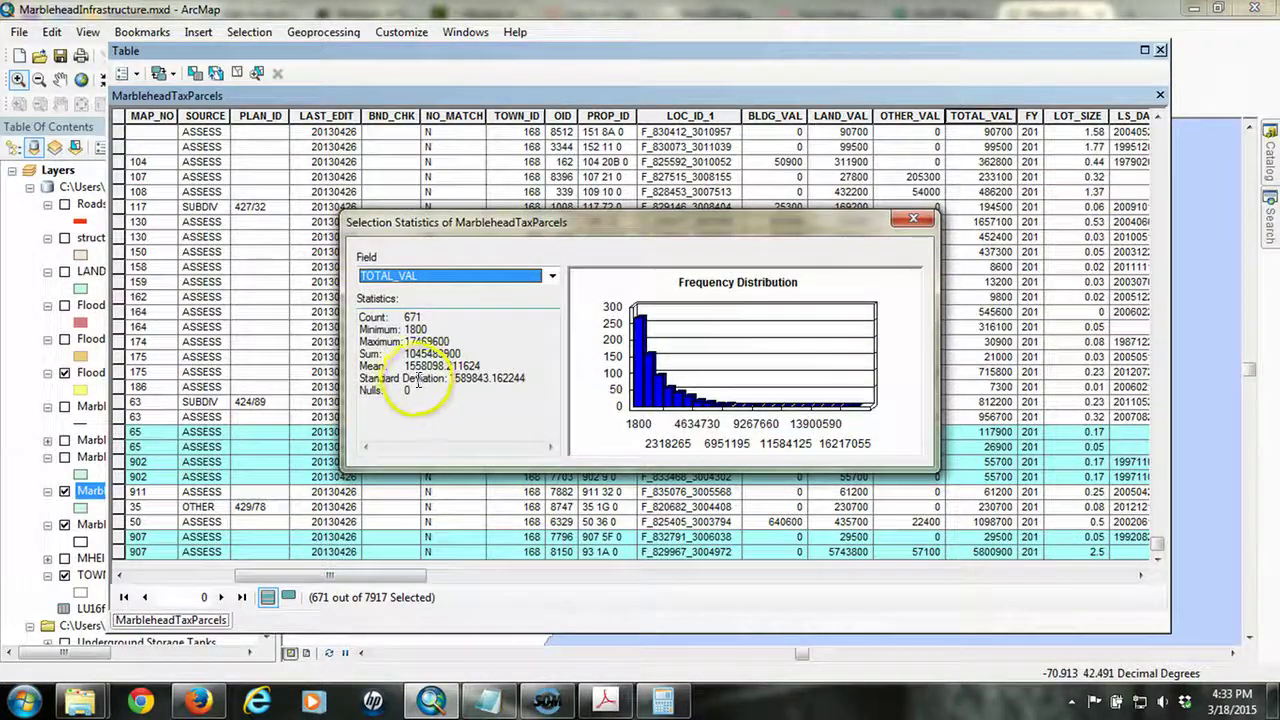
{"action": "double_click", "coordinate": [410, 355]}
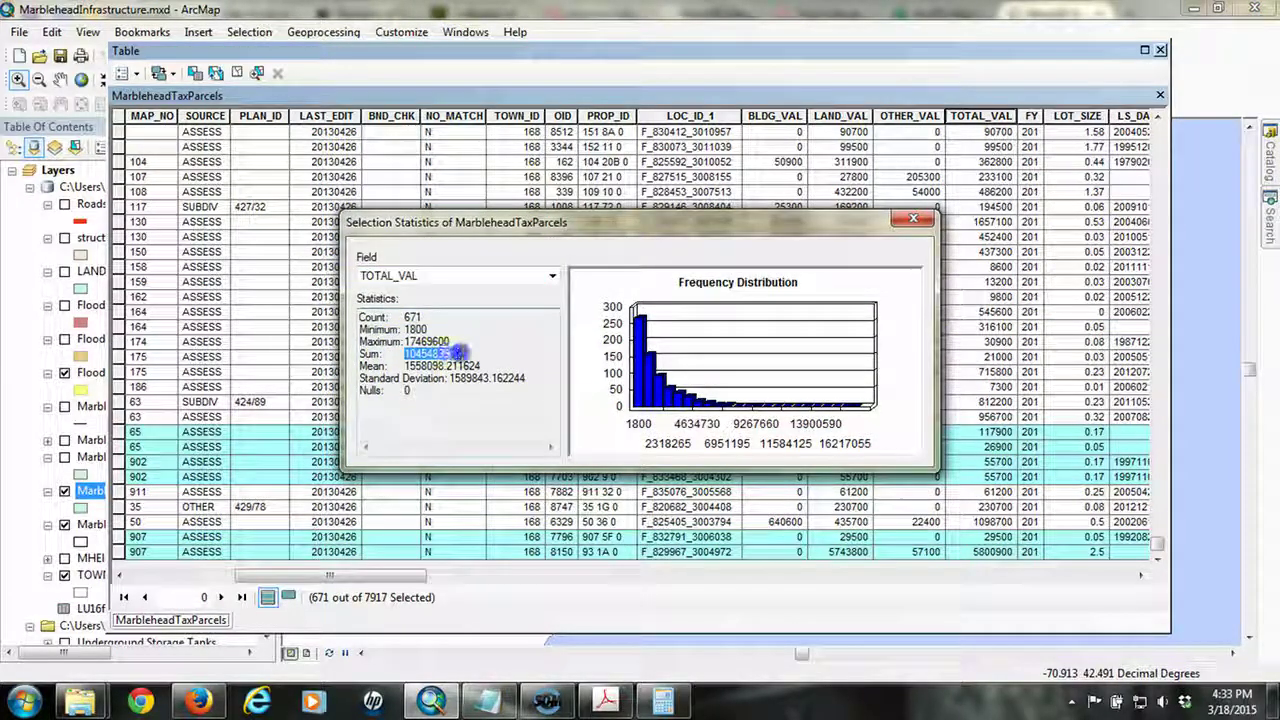